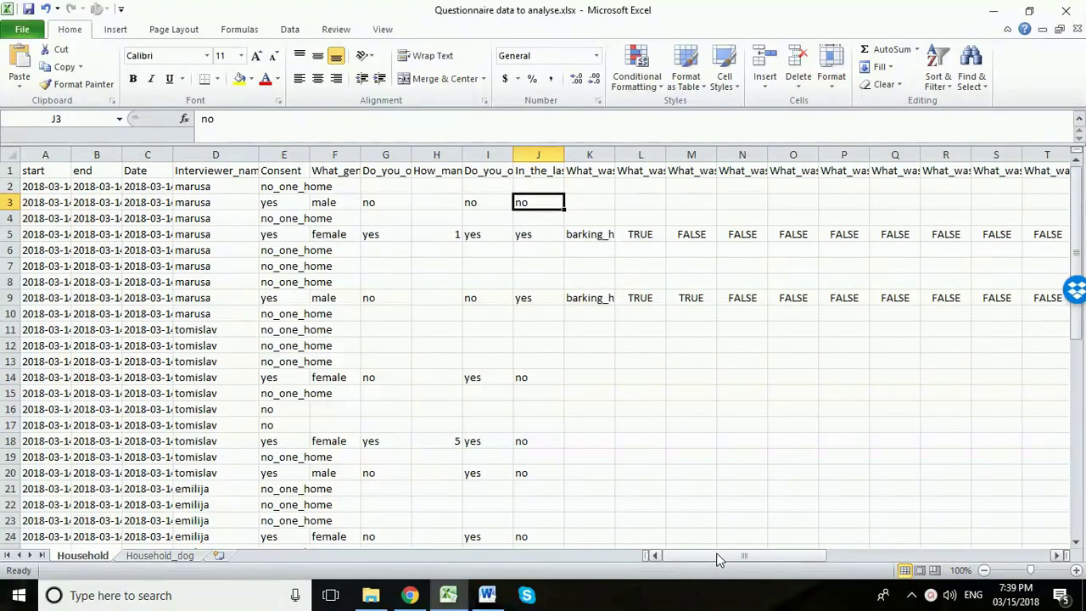
# Step: Review the _index values in column AQ of the Household sheet, then open the Household_dog sheet
pyautogui.moveTo(717, 558); pyautogui.dragTo(930, 555)
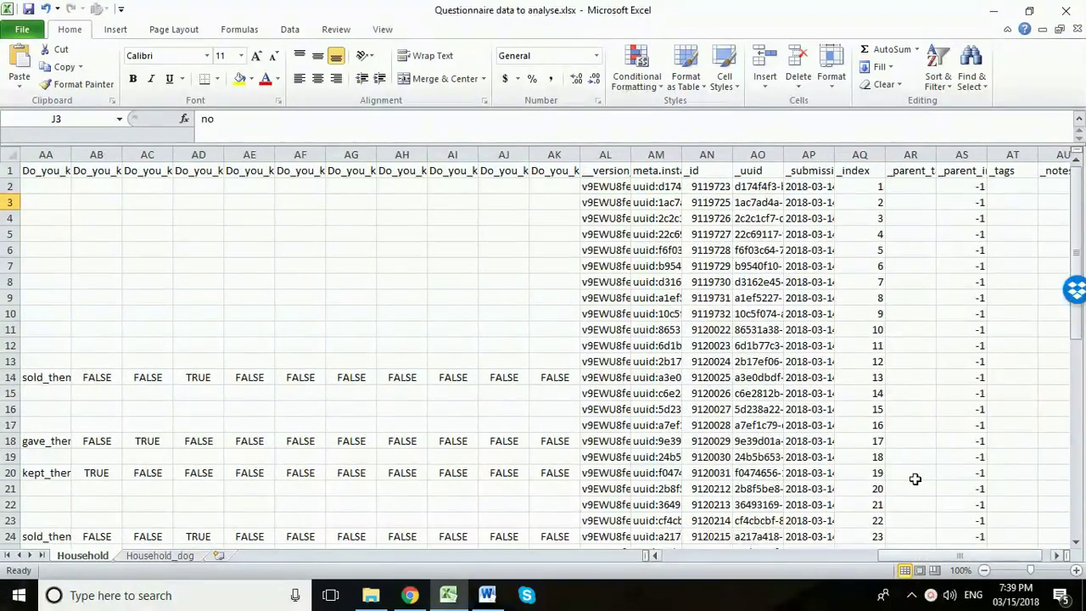
pyautogui.click(855, 171)
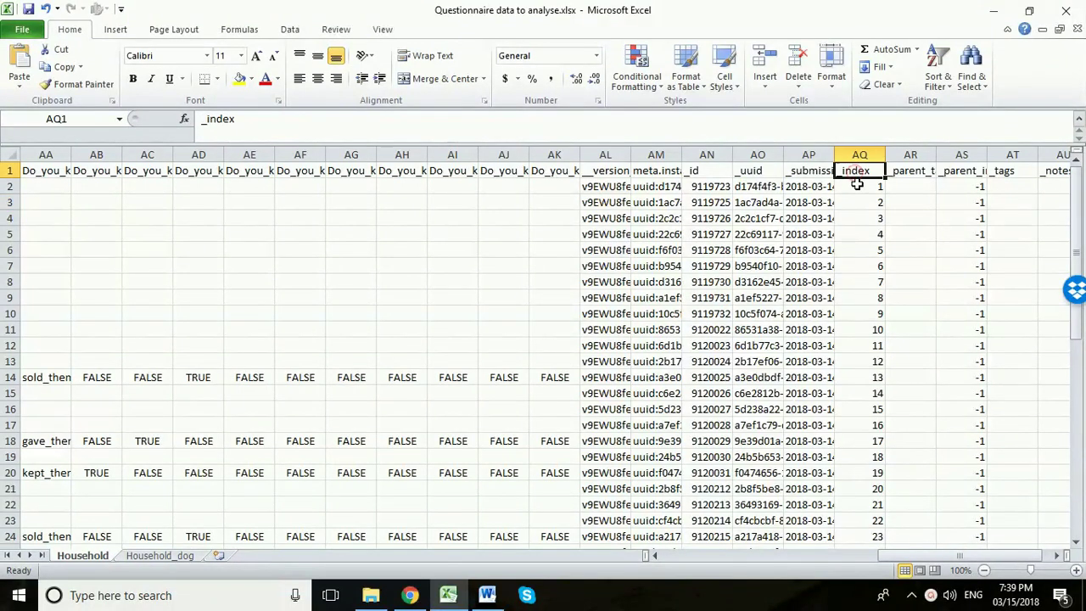
pyautogui.click(857, 188)
pyautogui.click(853, 202)
pyautogui.click(859, 218)
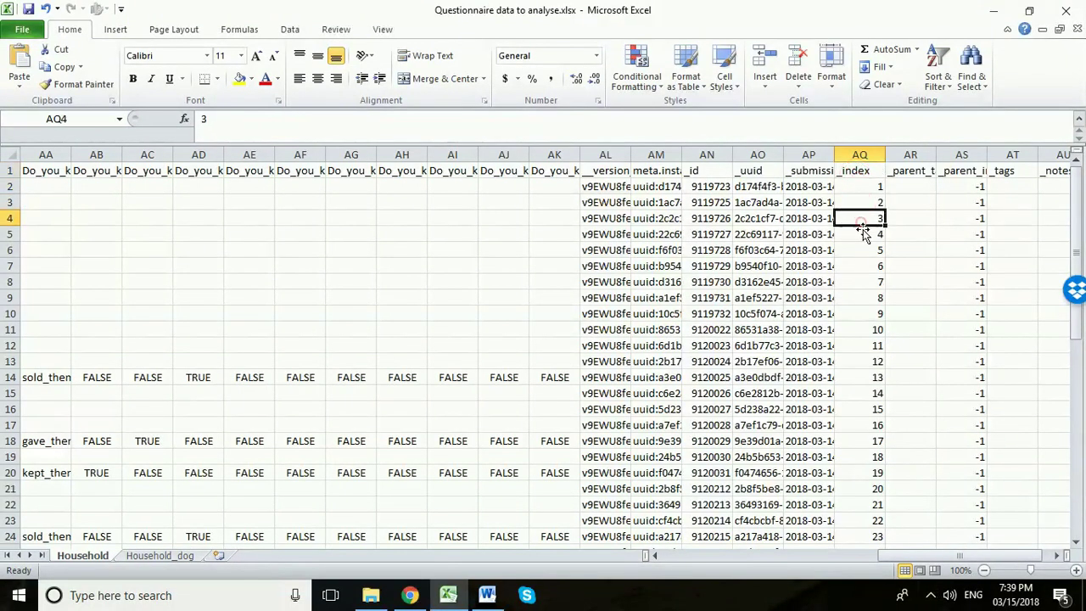
pyautogui.click(863, 234)
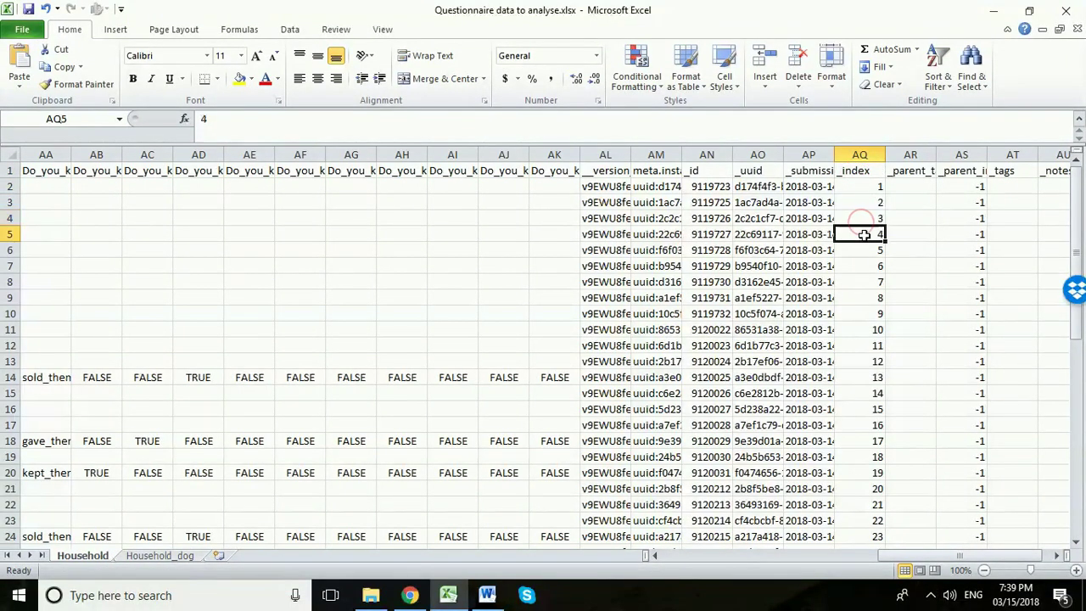
pyautogui.click(149, 556)
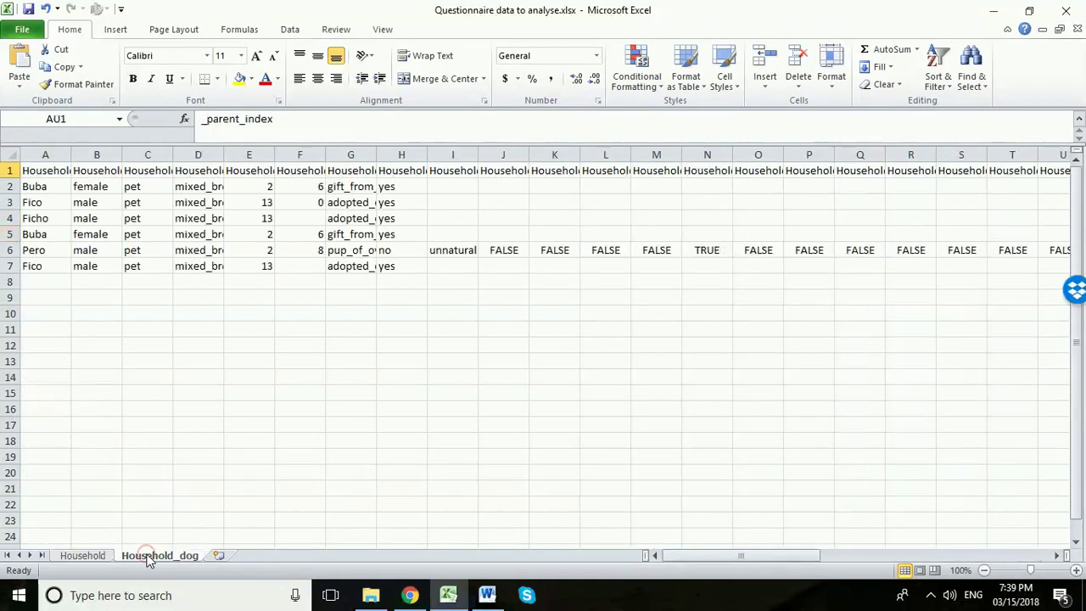
# Step: Widen column AU on Household_dog so the _parent_index header is readable, and check its first values
pyautogui.moveTo(742, 555); pyautogui.dragTo(967, 265)
pyautogui.moveTo(987, 156); pyautogui.dragTo(1022, 159)
pyautogui.click(1004, 187)
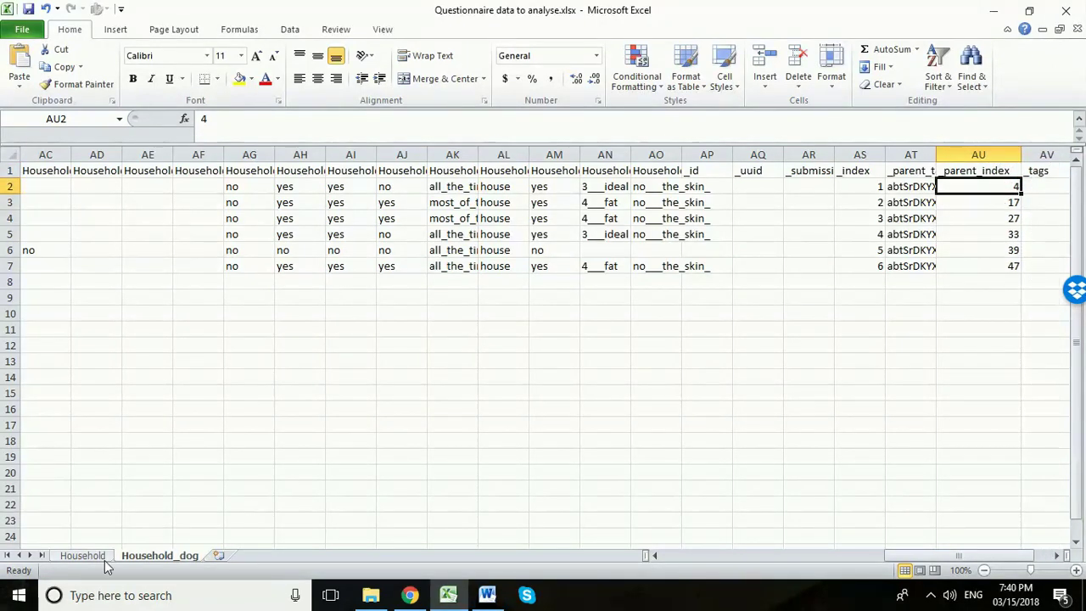
pyautogui.click(954, 201)
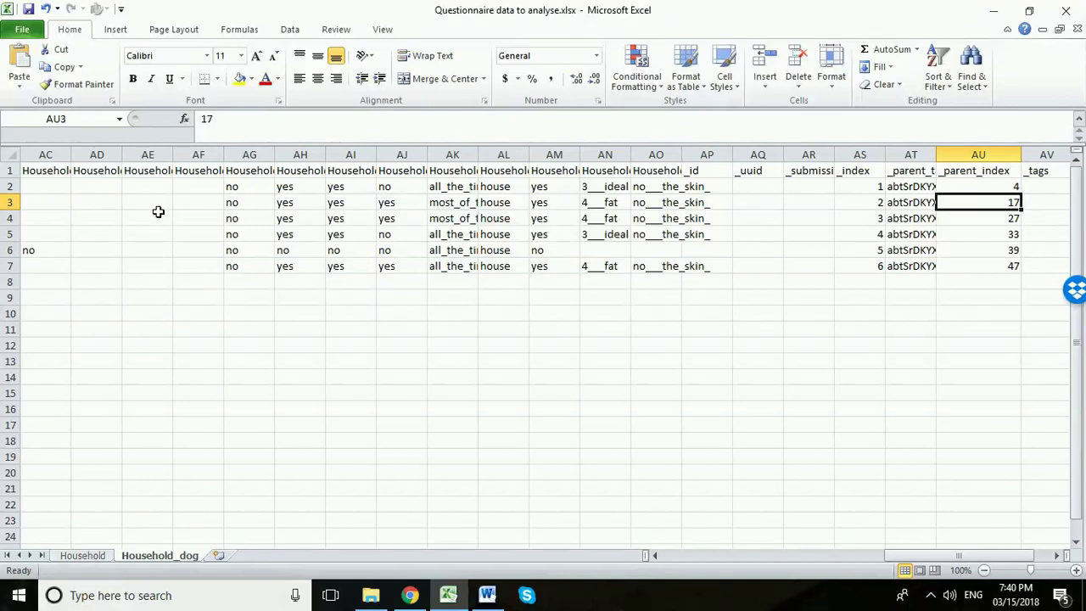
pyautogui.click(19, 596)
# Step: Launch Epi Info 7 from the CDC Start-menu group and dismiss the already-running error
pyautogui.scroll(-5, 115, 413)
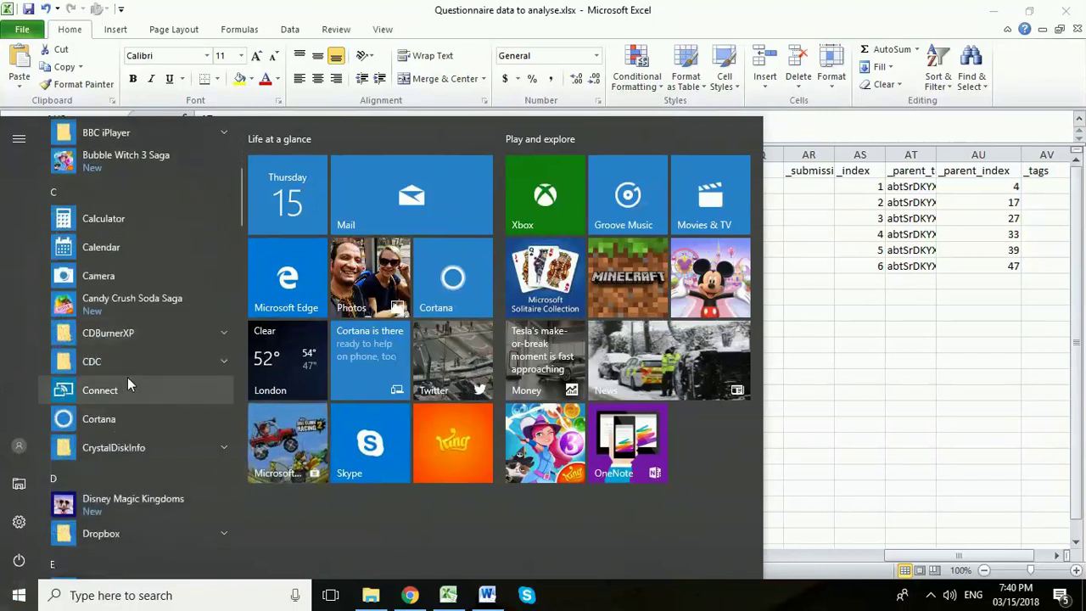
pyautogui.click(132, 362)
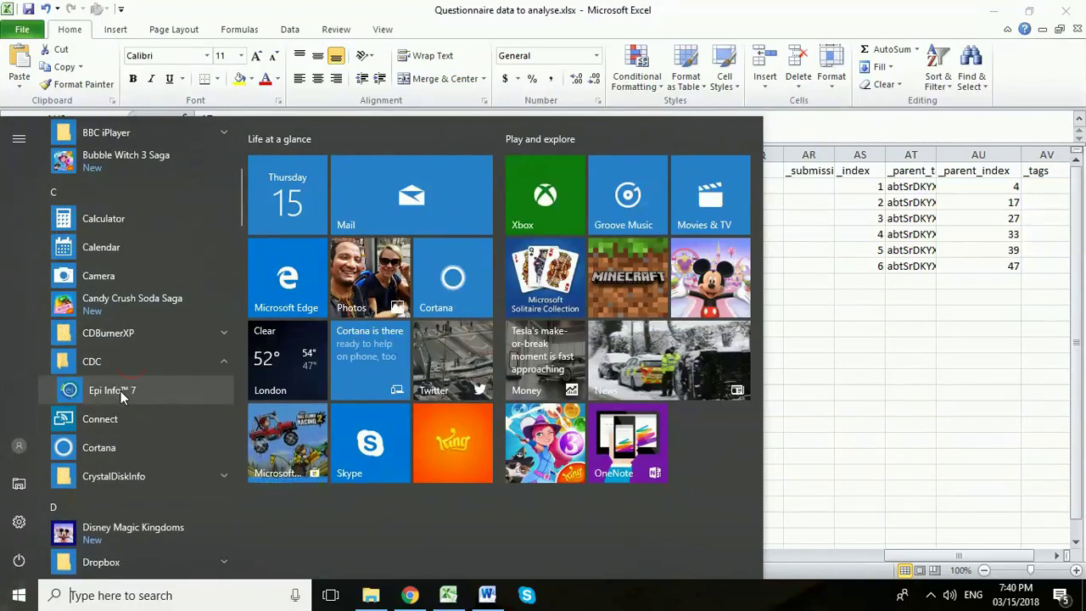
pyautogui.click(120, 391)
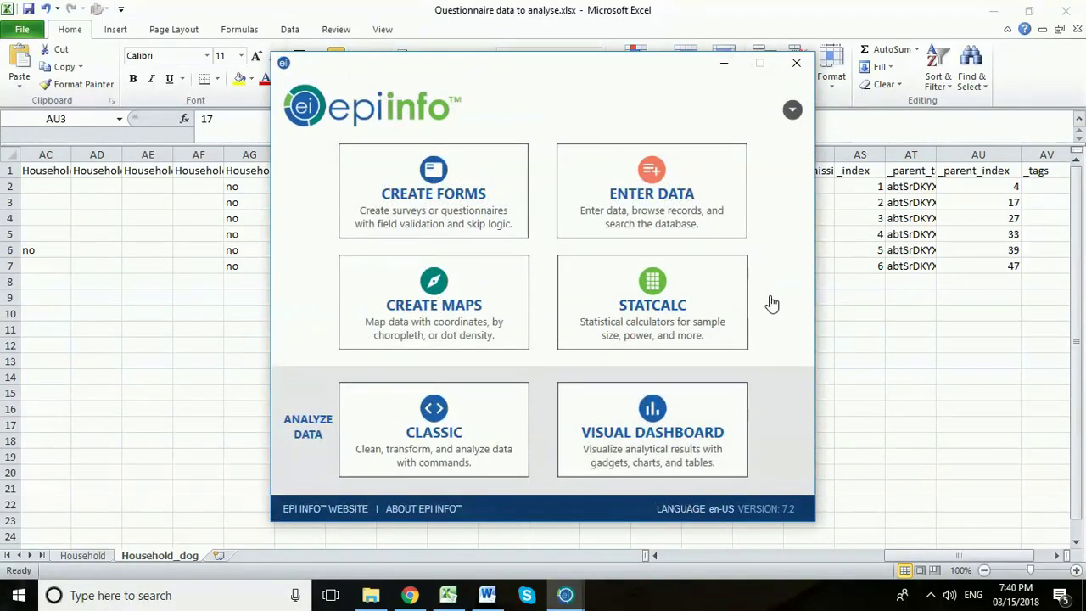
pyautogui.click(798, 67)
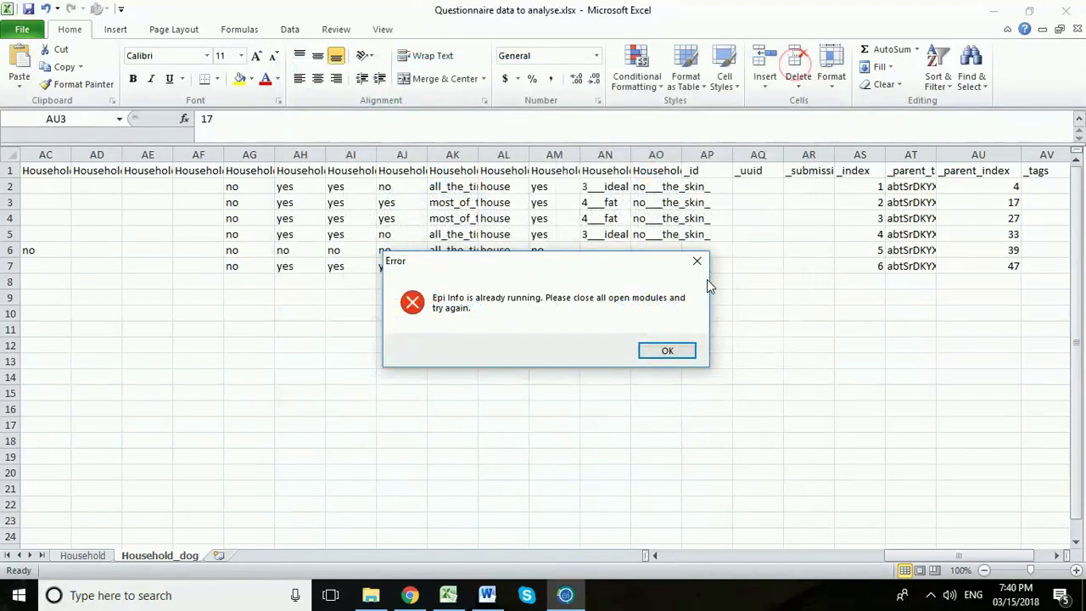
pyautogui.click(651, 354)
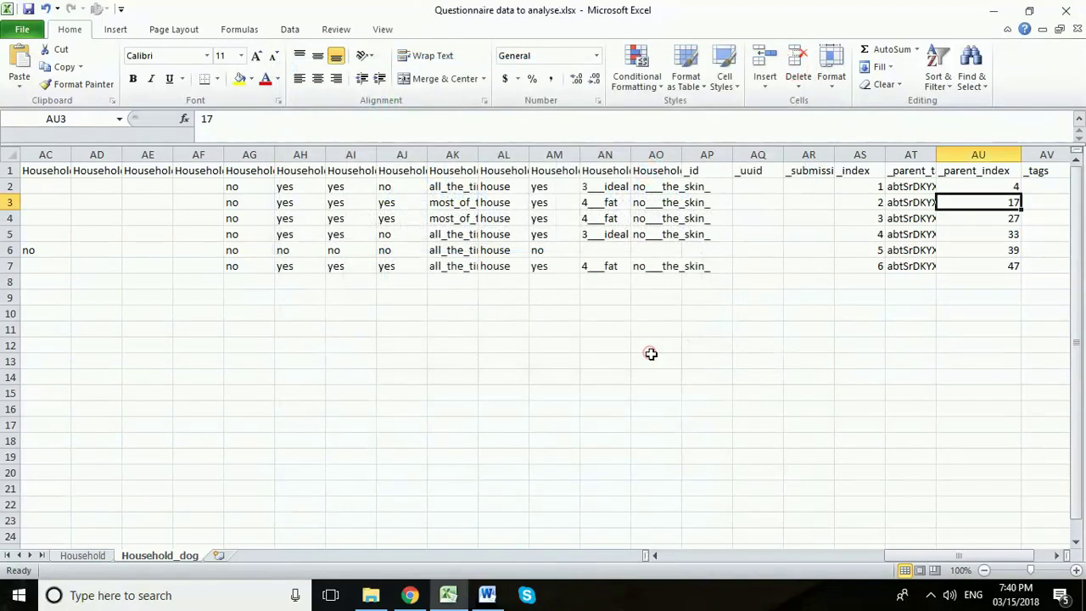
# Step: Relaunch Epi Info 7 from the CDC group and open the Visual Dashboard
pyautogui.click(18, 595)
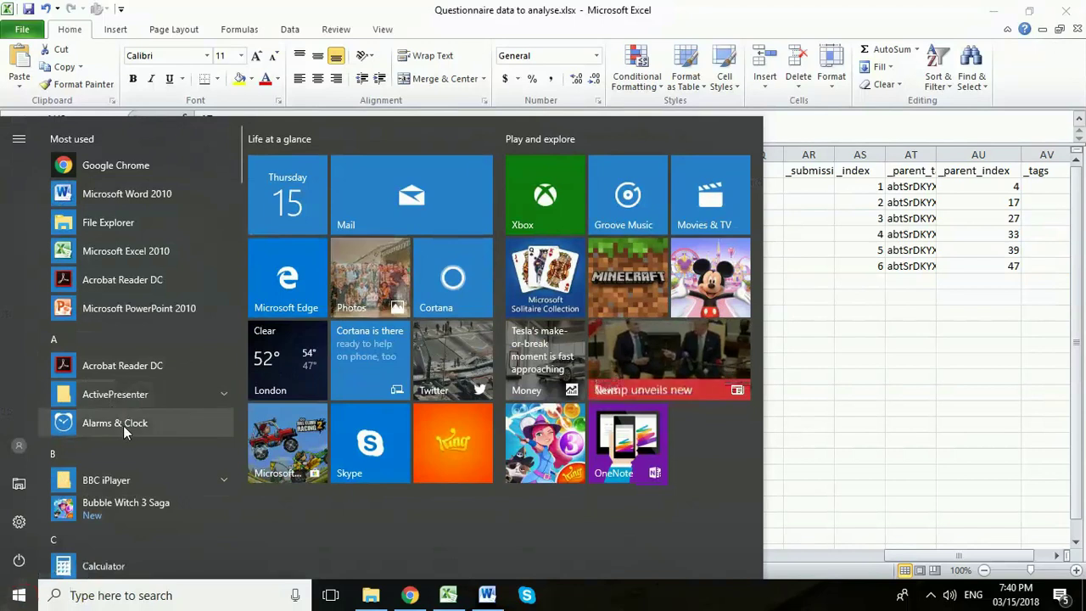
pyautogui.scroll(-3, 133, 425)
pyautogui.scroll(-1, 133, 425)
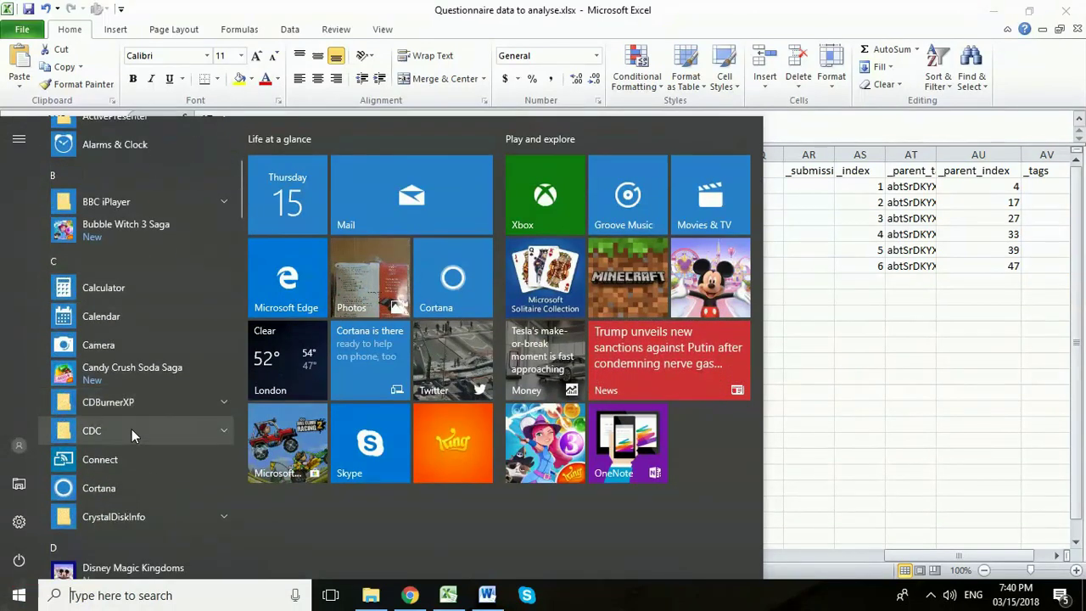
pyautogui.click(131, 429)
pyautogui.click(135, 460)
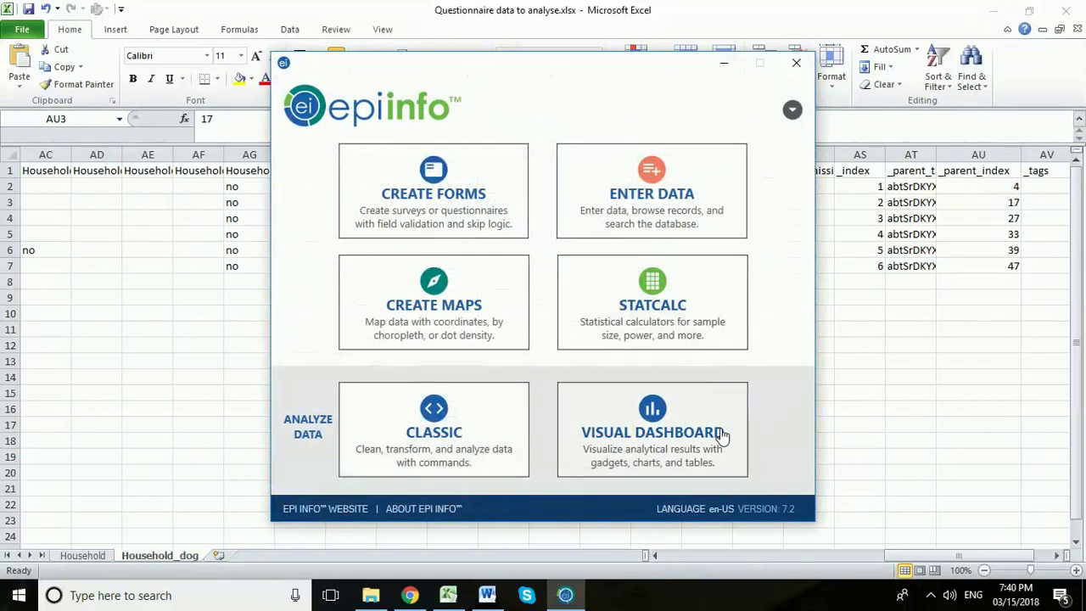
pyautogui.click(675, 424)
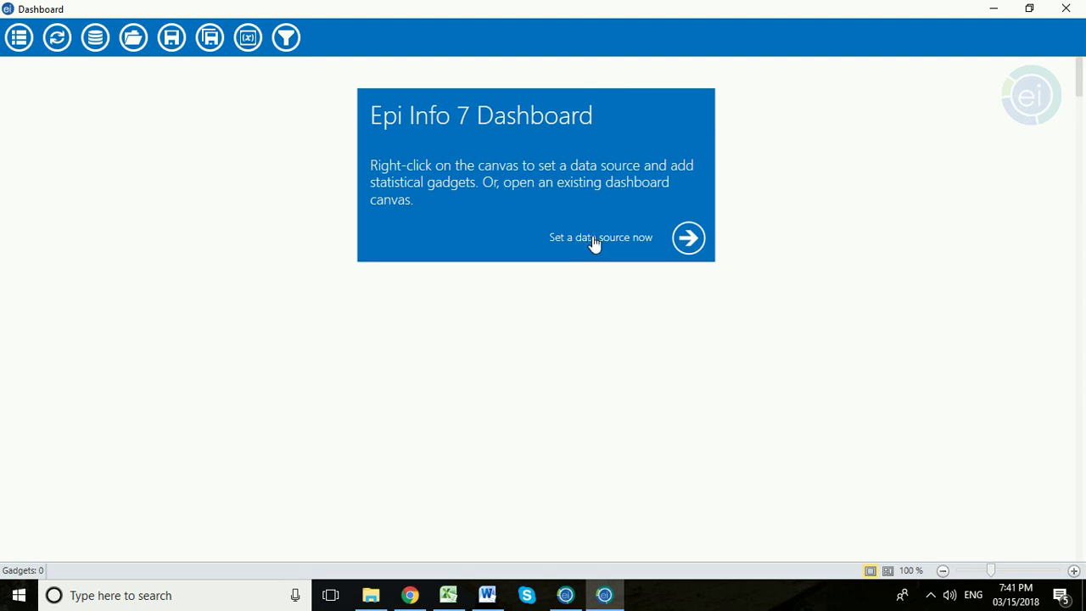
# Step: Set a Microsoft Excel 2007 Workbook data source pointing to the Questionnaire data to analyse workbook
pyautogui.click(586, 241)
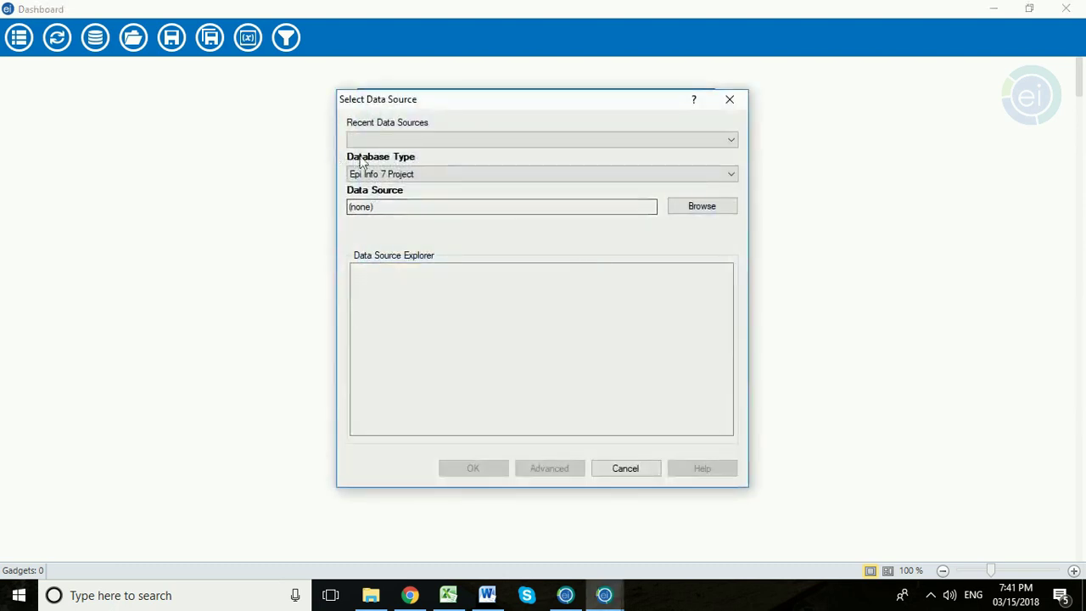
pyautogui.click(392, 174)
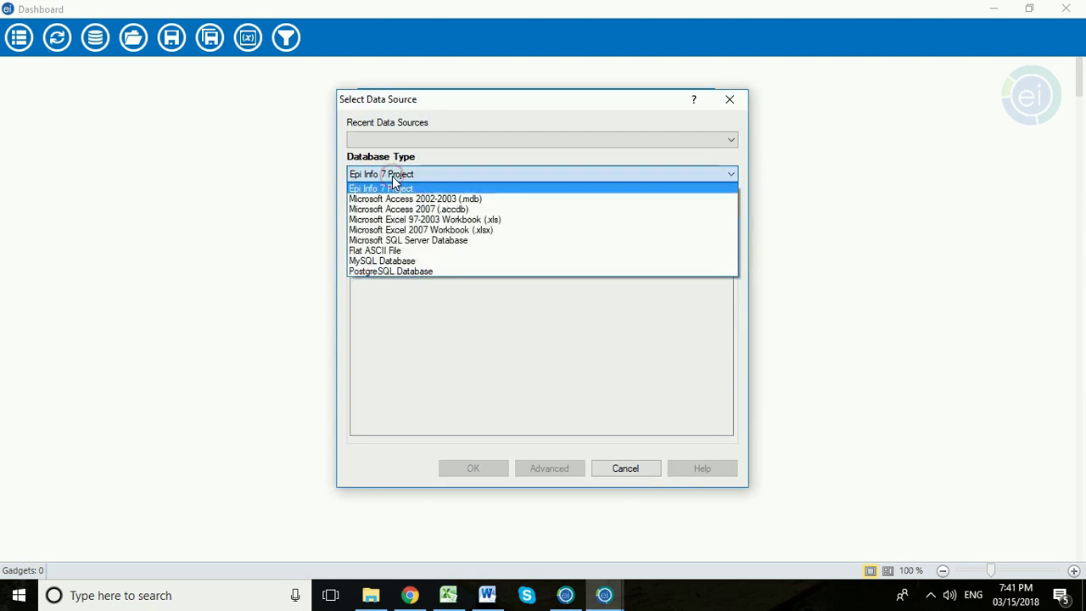
pyautogui.click(420, 229)
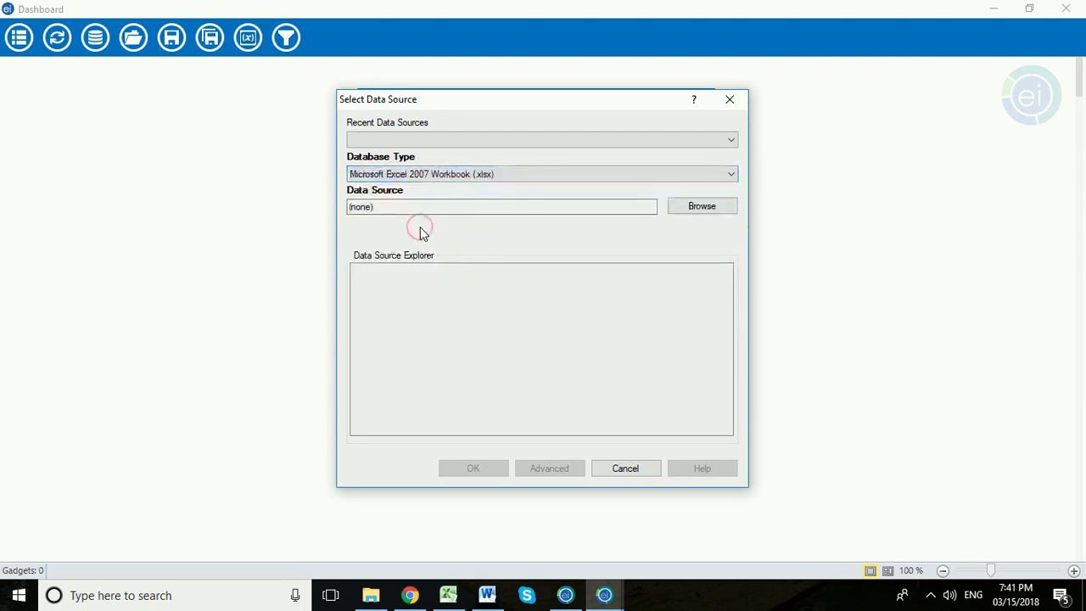
pyautogui.click(697, 211)
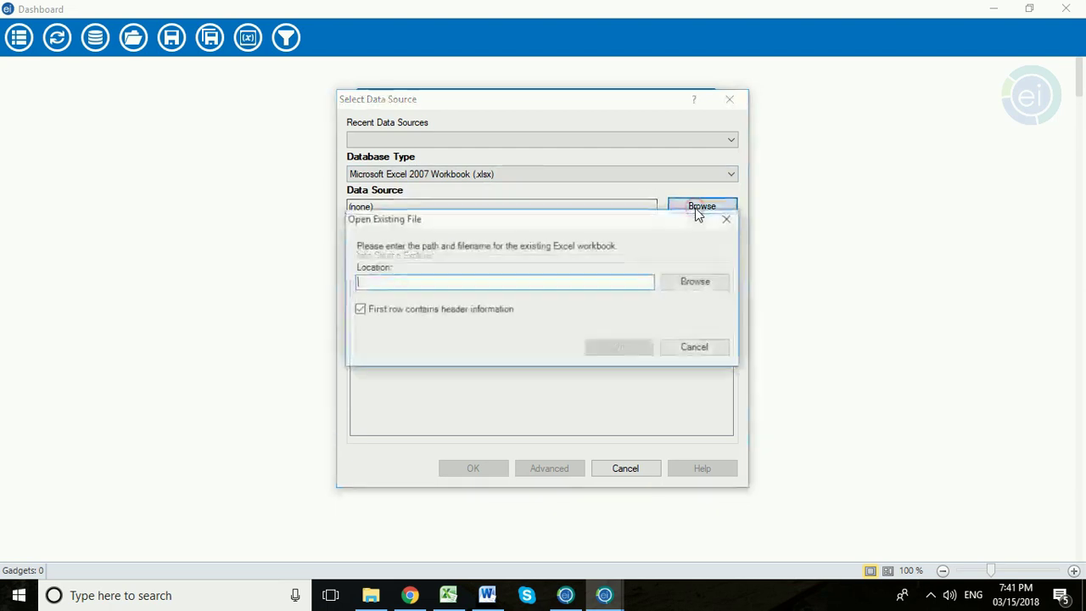
pyautogui.click(697, 289)
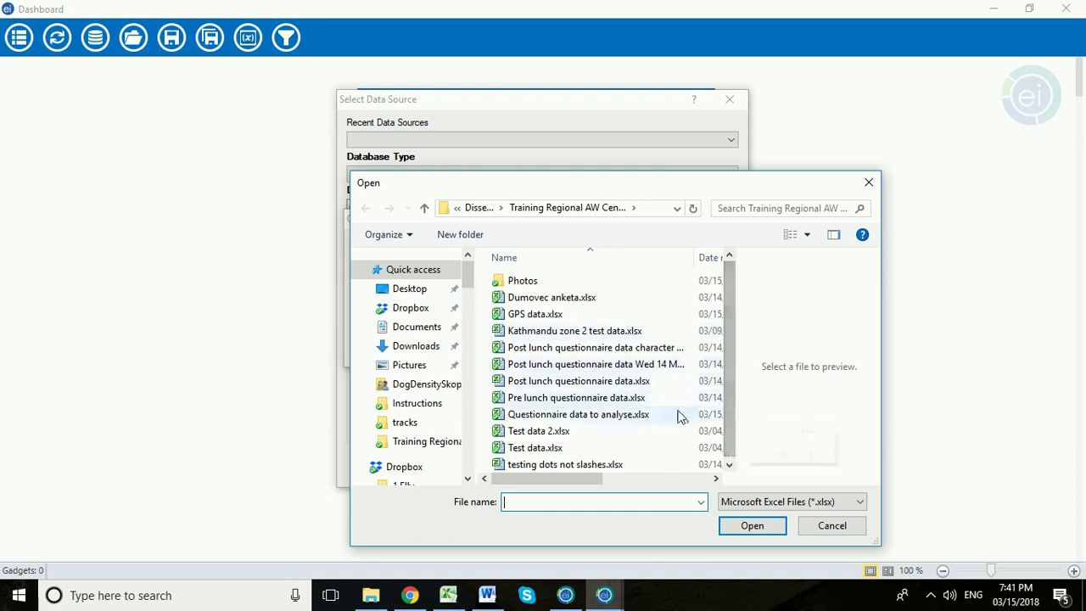
pyautogui.doubleClick(652, 417)
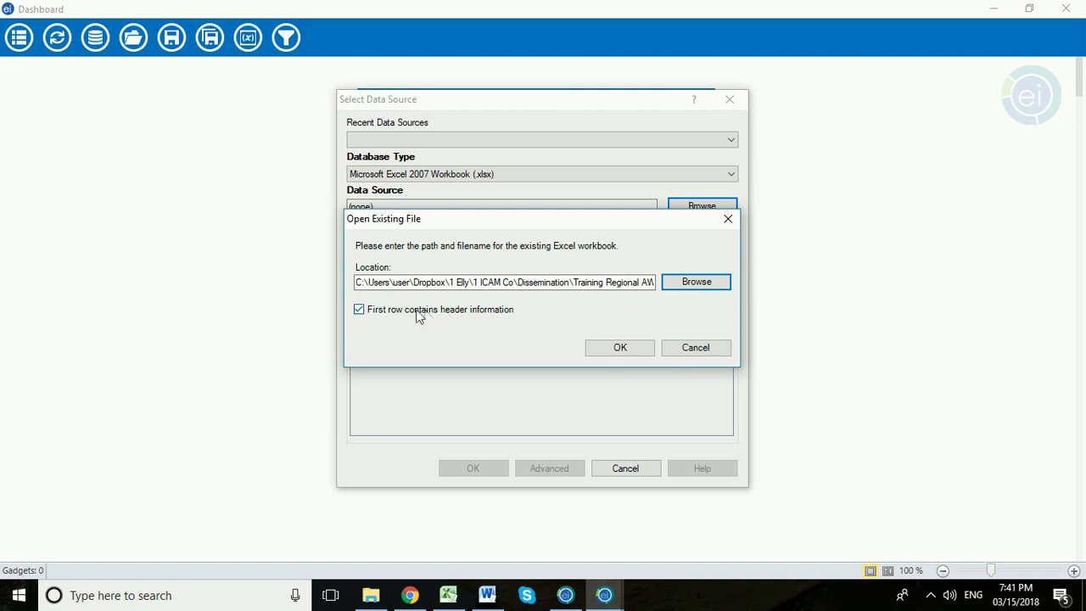
pyautogui.click(624, 355)
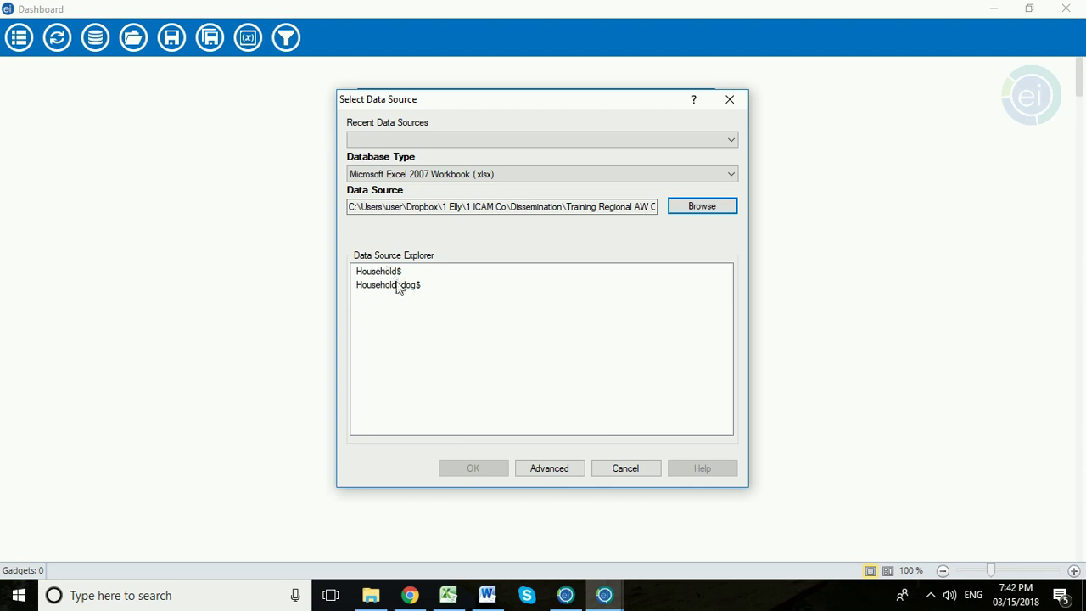
# Step: Select the Household_dog$ sheet as the data source, loading 54 fields and 6 records
pyautogui.click(386, 272)
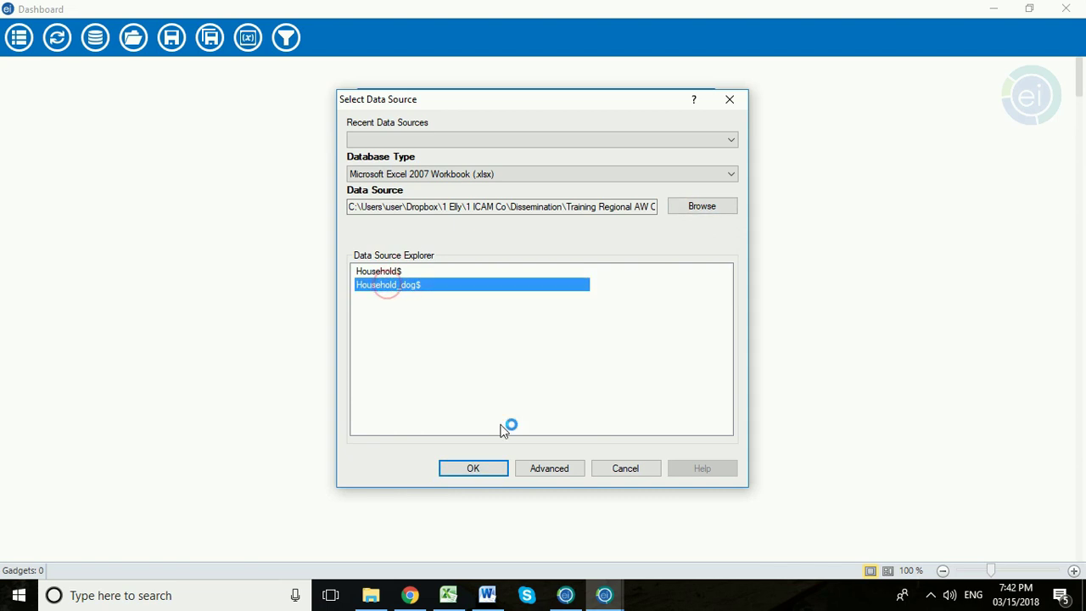
pyautogui.click(473, 468)
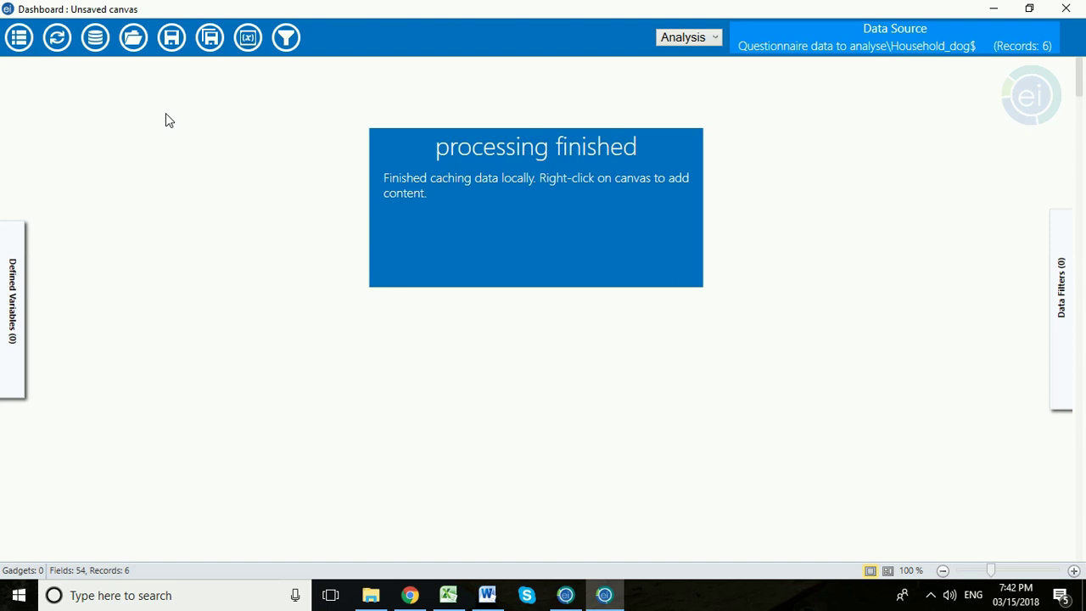
pyautogui.click(20, 44)
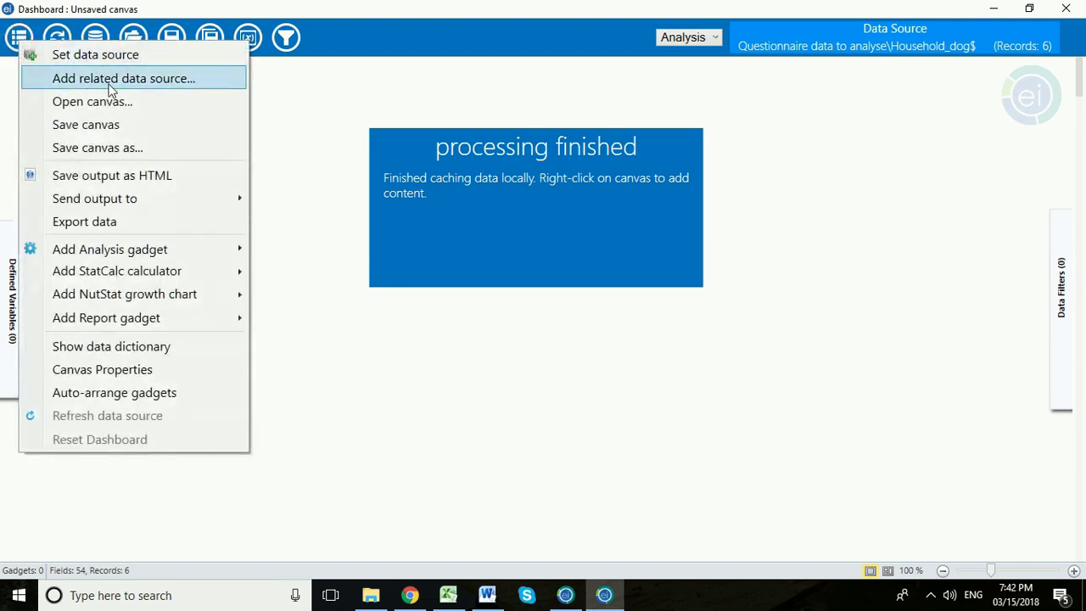
# Step: Add a related Excel 2007 data source from the questionnaire workbook, choosing the Household$ sheet
pyautogui.click(110, 85)
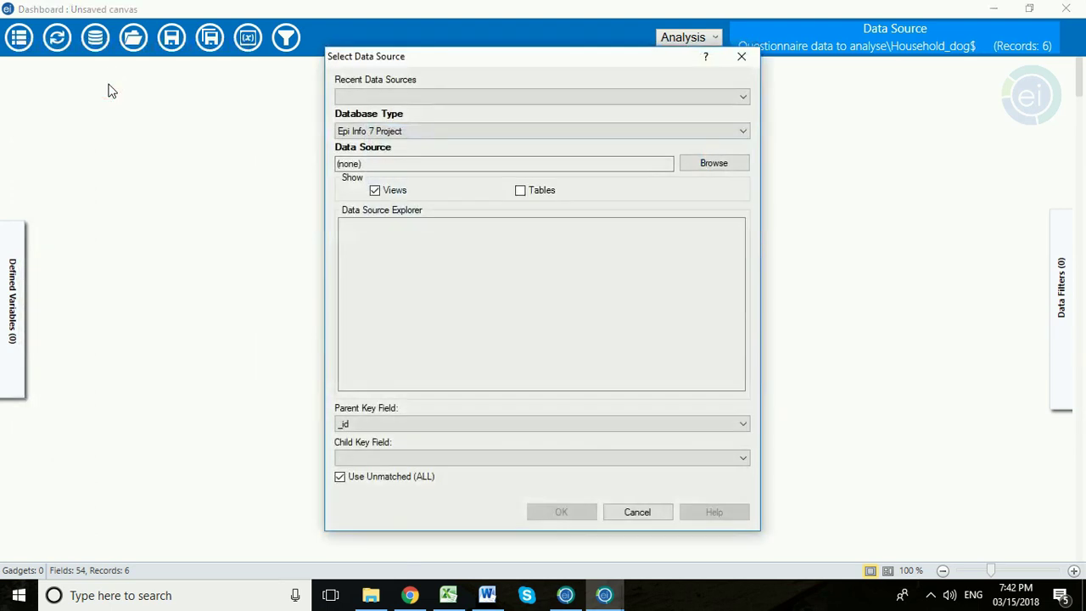
pyautogui.click(439, 136)
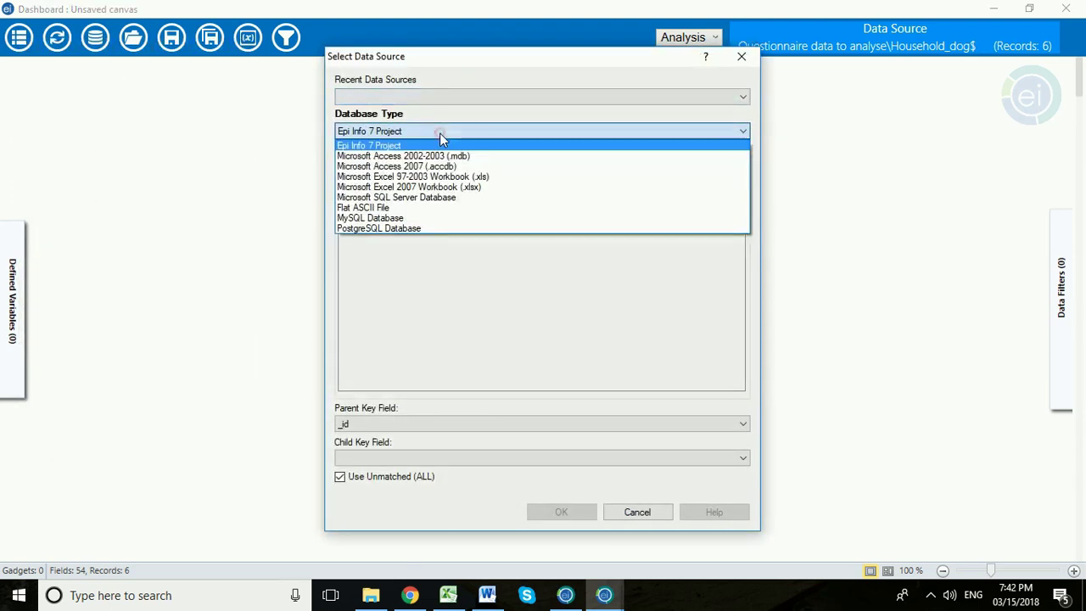
pyautogui.click(452, 188)
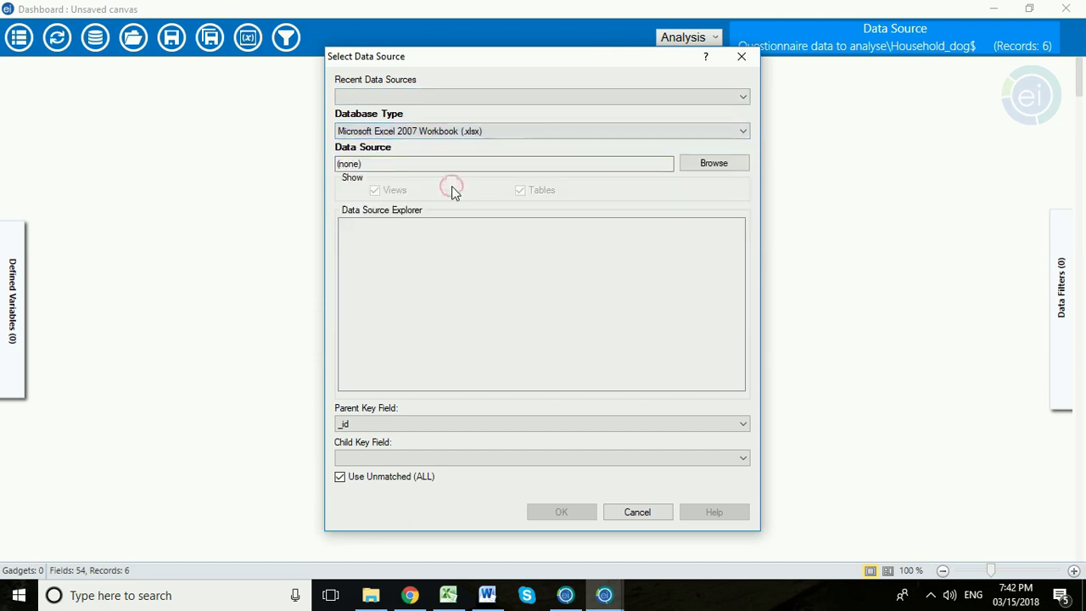
pyautogui.click(716, 164)
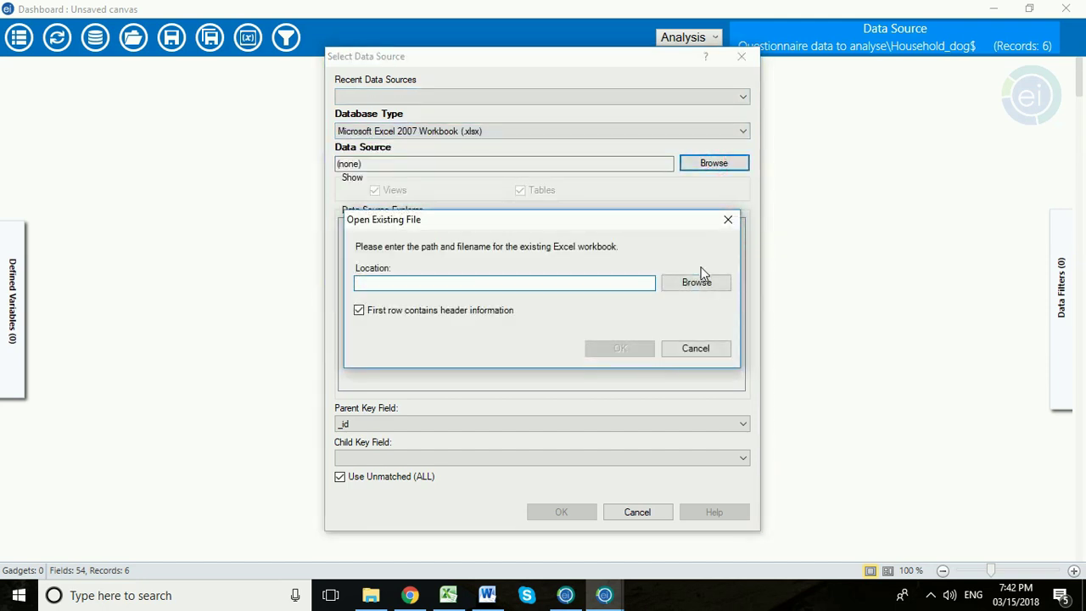
pyautogui.click(697, 282)
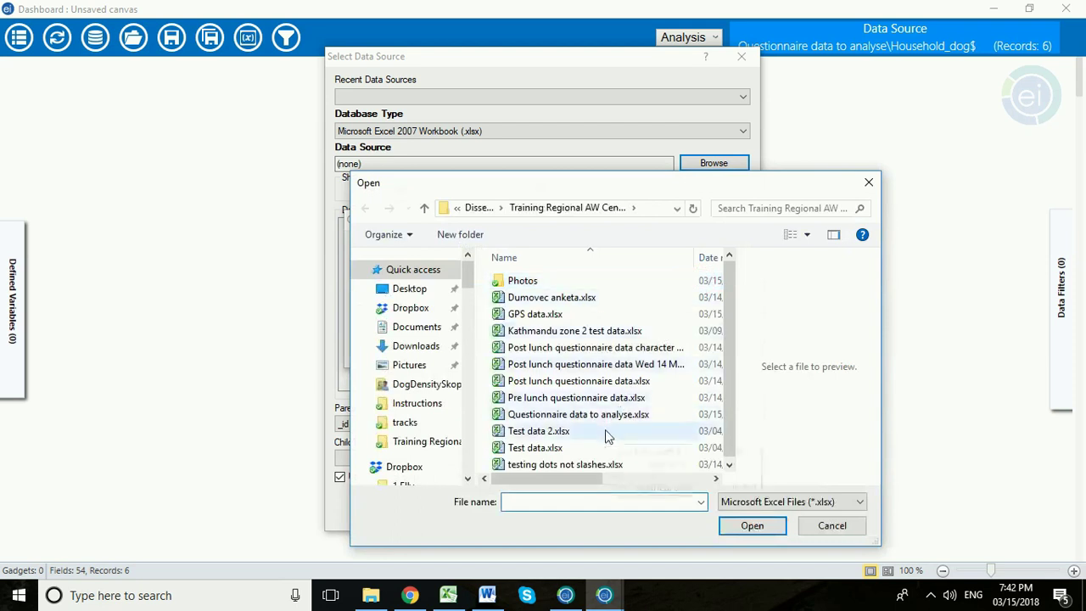
pyautogui.doubleClick(608, 415)
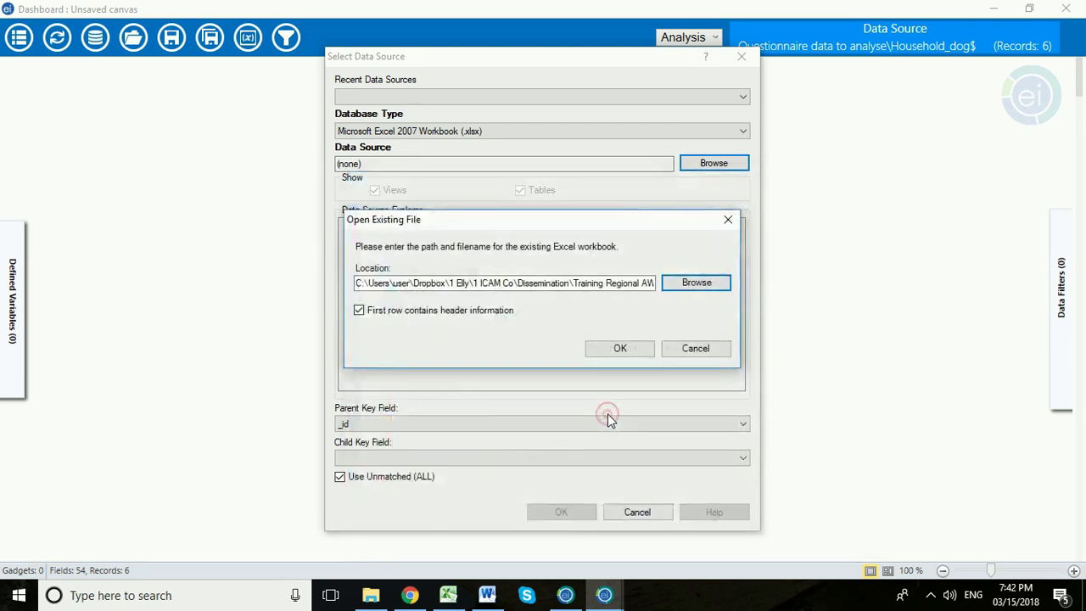
pyautogui.click(623, 352)
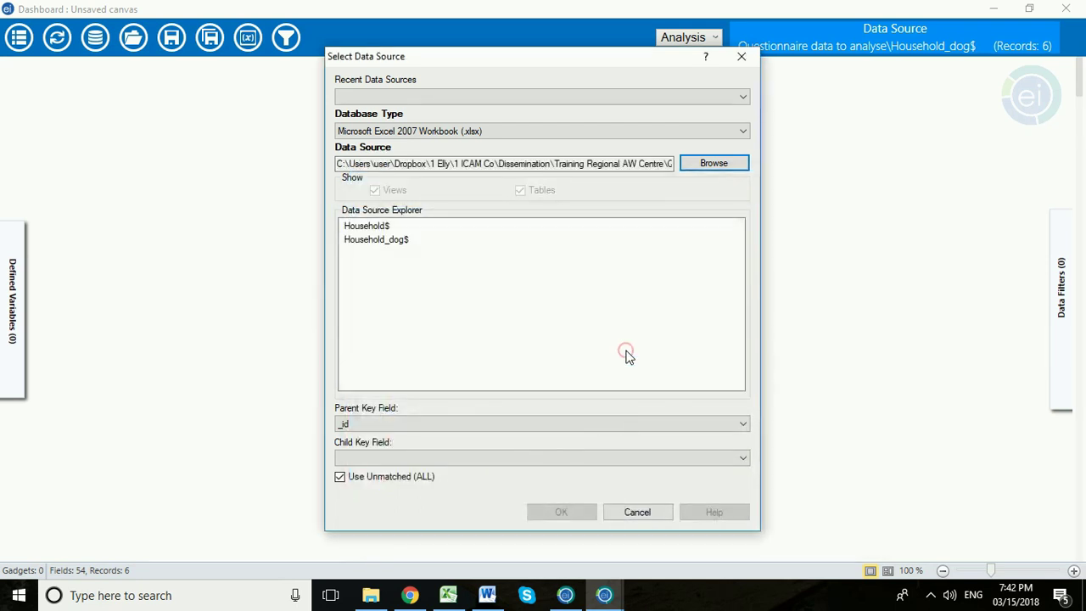
pyautogui.click(383, 227)
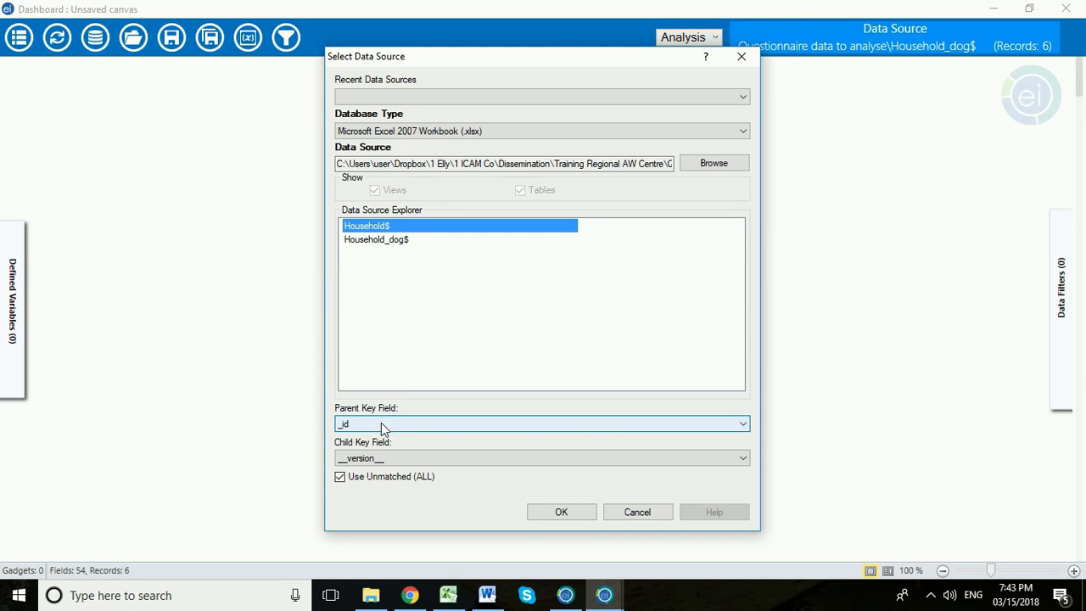
# Step: Link parent key _parent_index to child key _index and load the joined 101 fields
pyautogui.click(393, 423)
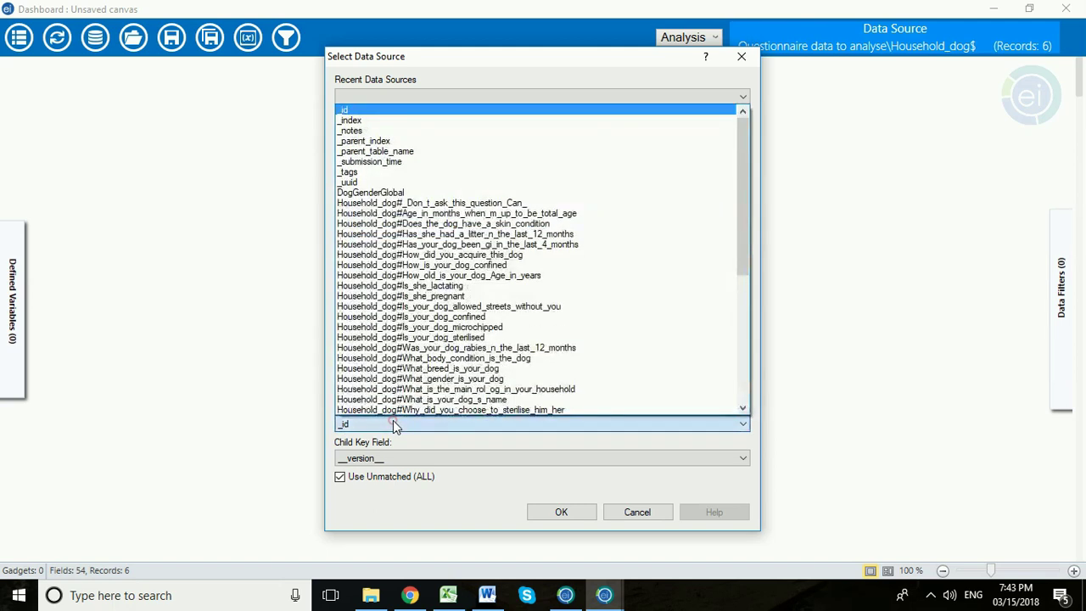
pyautogui.click(380, 142)
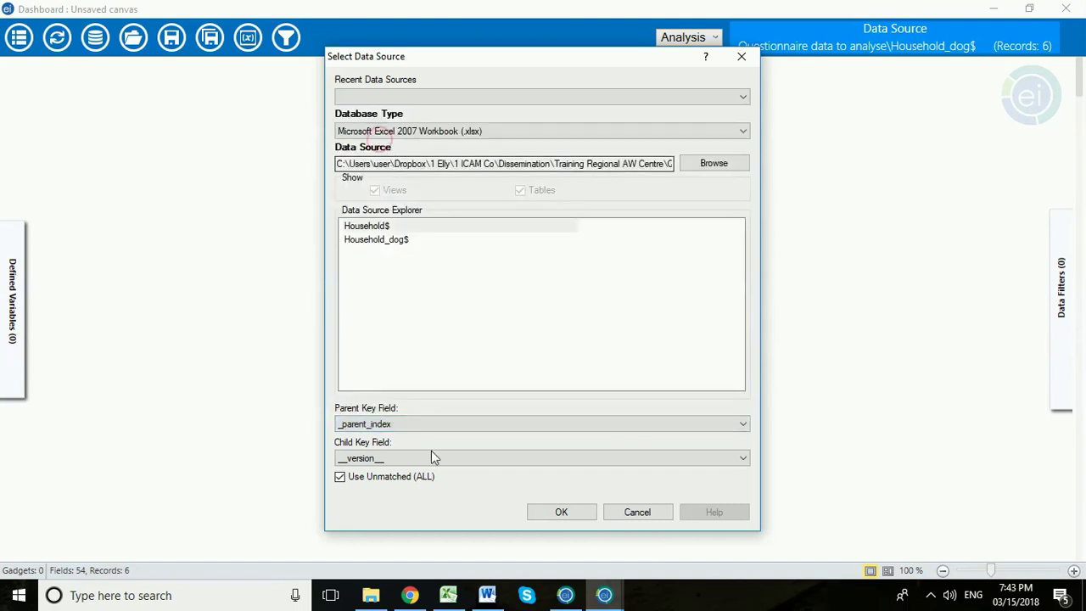
pyautogui.click(379, 463)
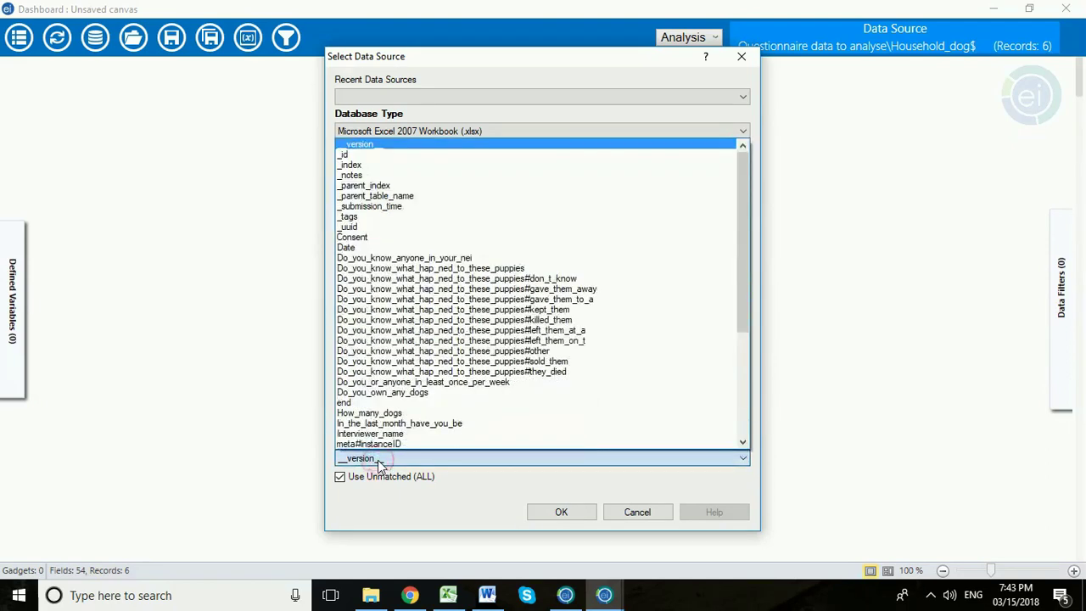
pyautogui.click(357, 165)
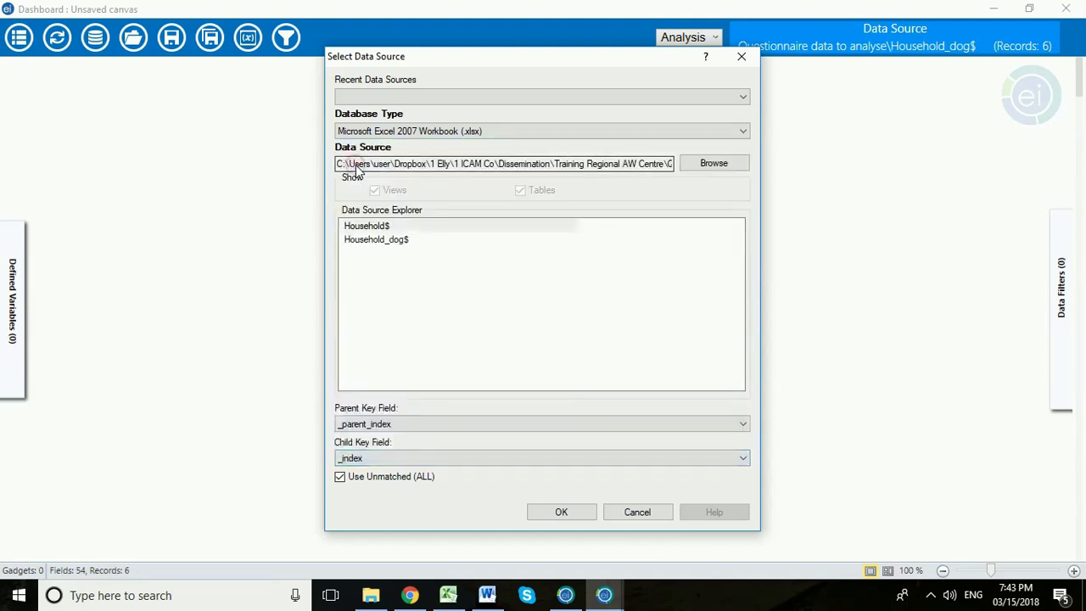
pyautogui.click(562, 512)
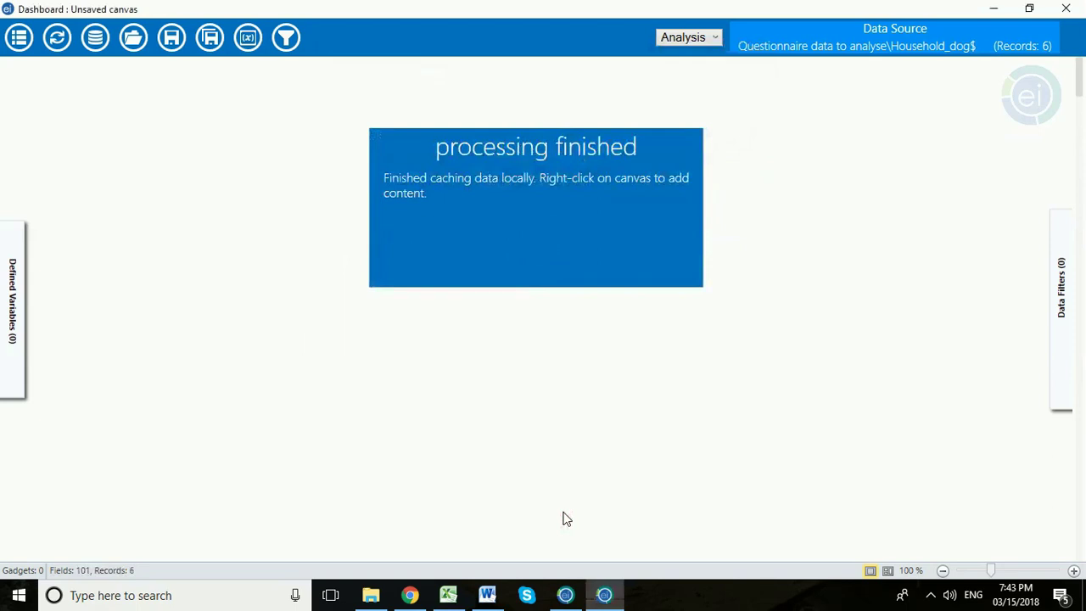
# Step: Add a Frequency gadget on Household_dog#What_gender_is_your_dog, showing 2 female and 4 male dogs
pyautogui.rightClick(129, 151)
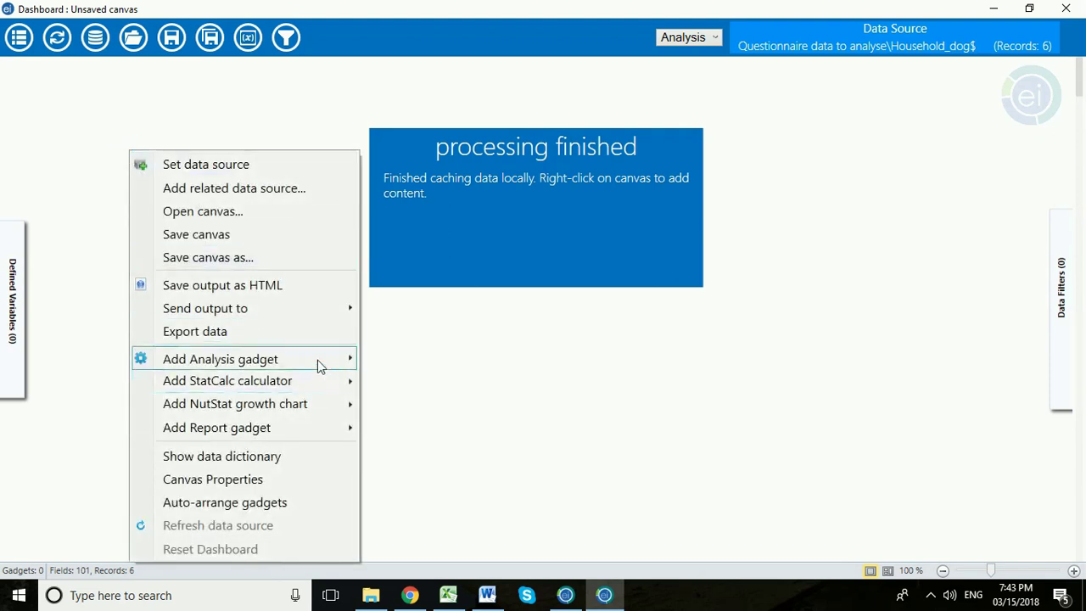
pyautogui.moveTo(320, 365)
pyautogui.click(386, 373)
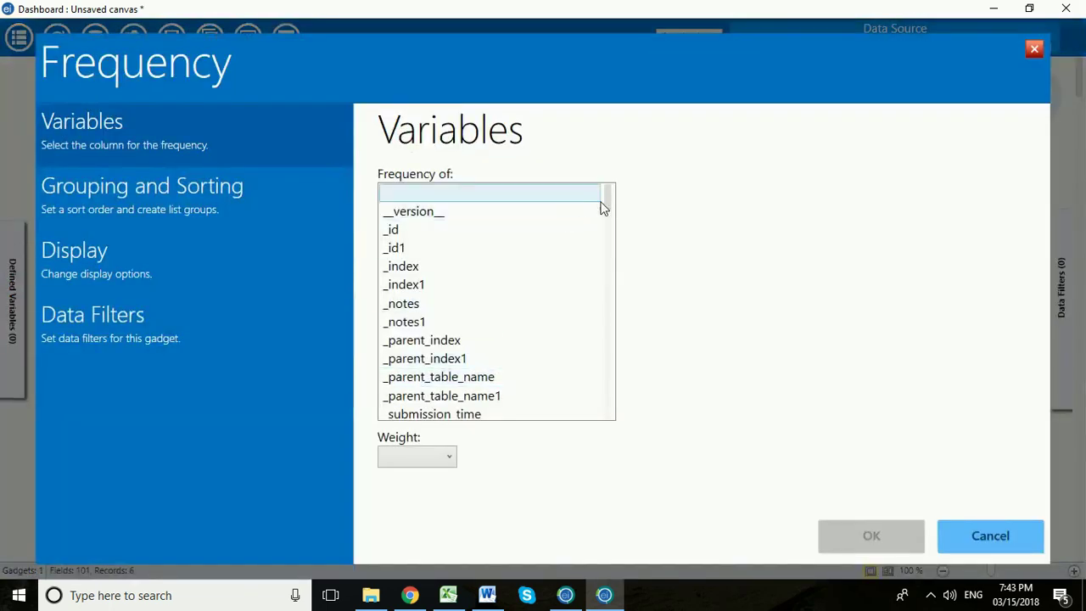
pyautogui.moveTo(606, 203); pyautogui.dragTo(606, 220)
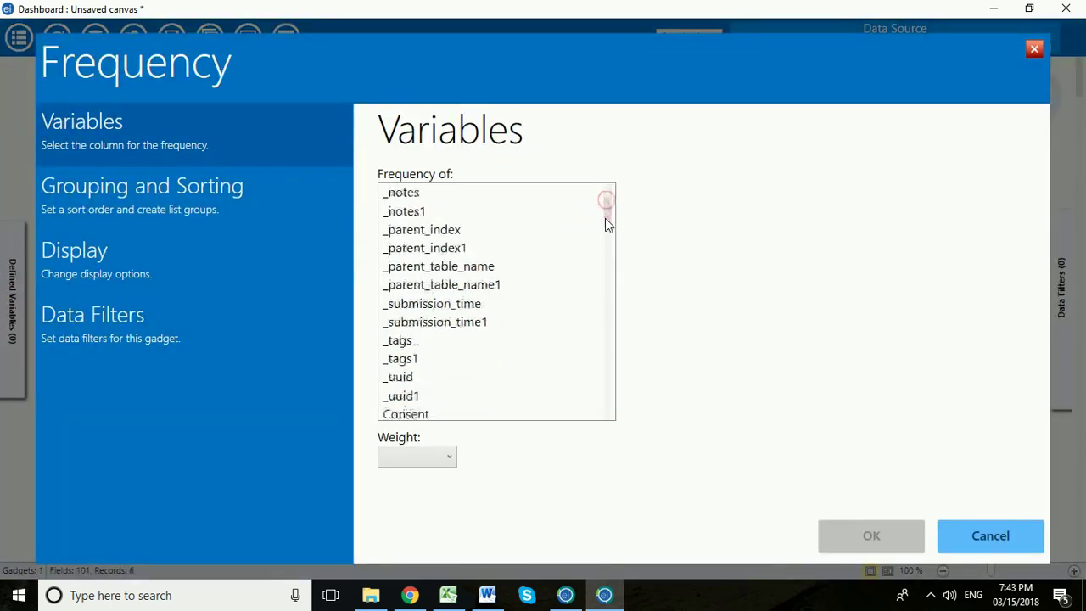
pyautogui.scroll(-10, 649, 289)
pyautogui.scroll(-2, 649, 288)
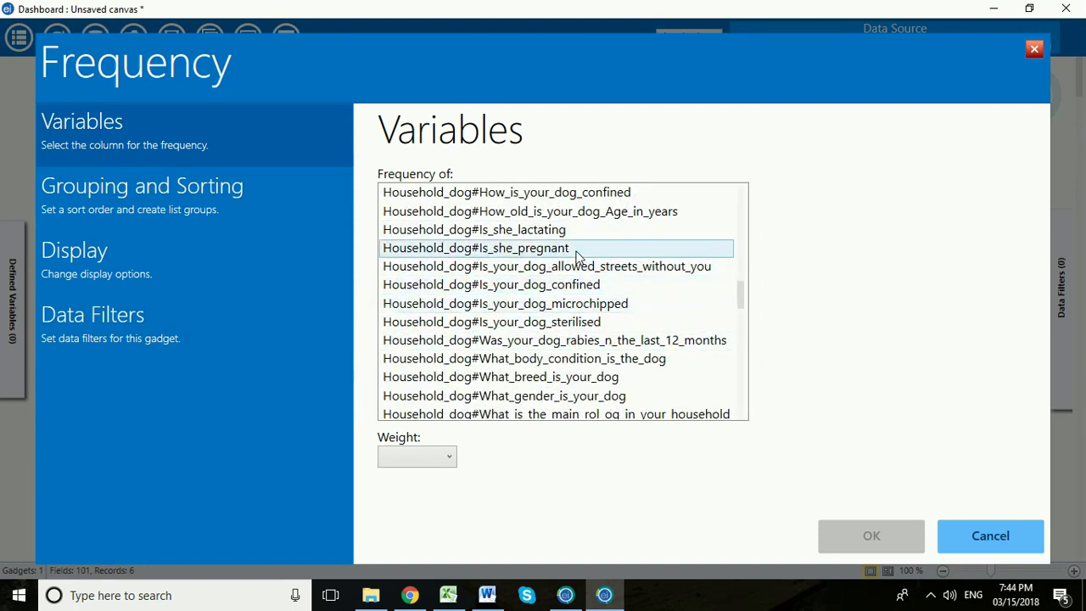
pyautogui.scroll(2, 575, 255)
pyautogui.scroll(1, 576, 254)
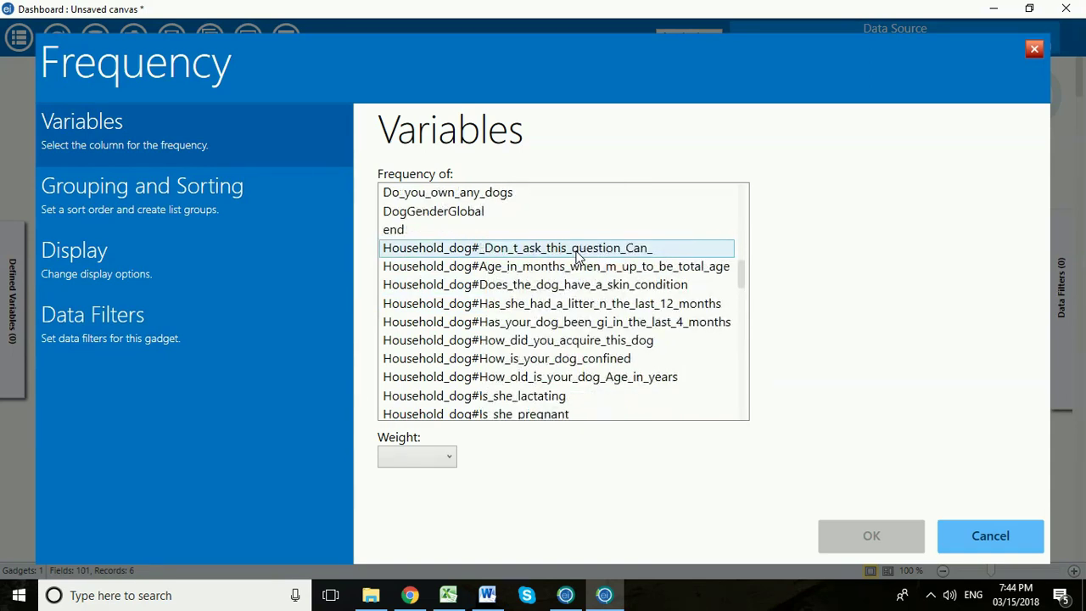
pyautogui.scroll(-4, 576, 254)
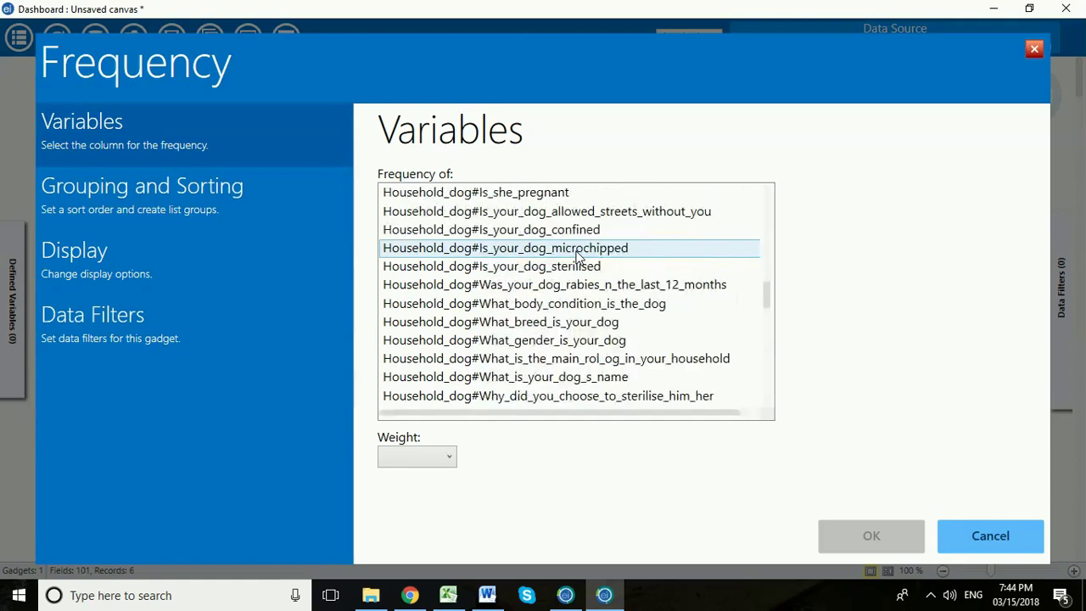
pyautogui.click(476, 342)
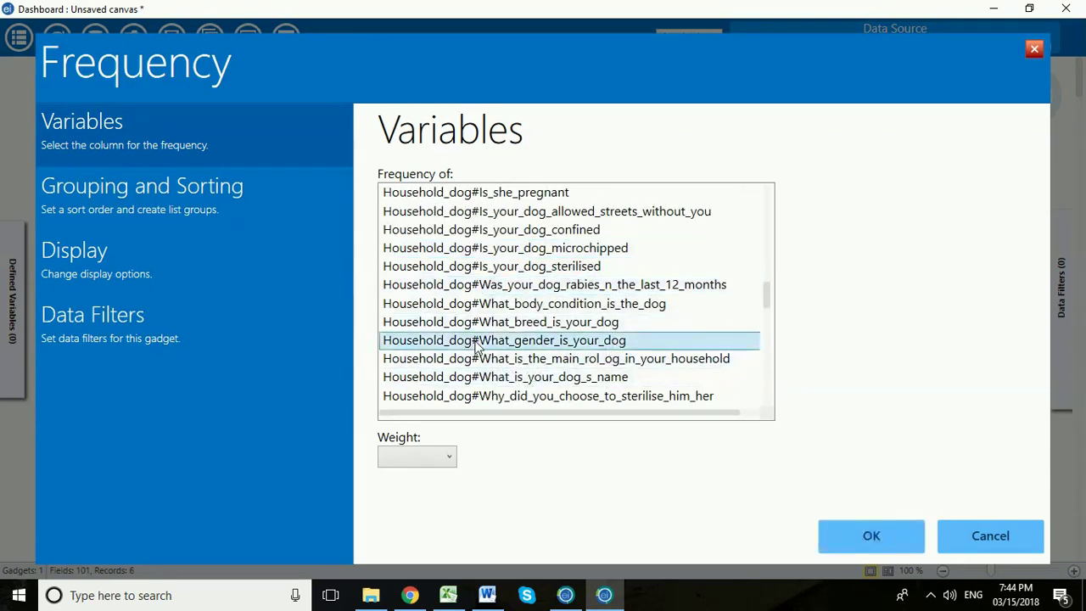
pyautogui.click(851, 544)
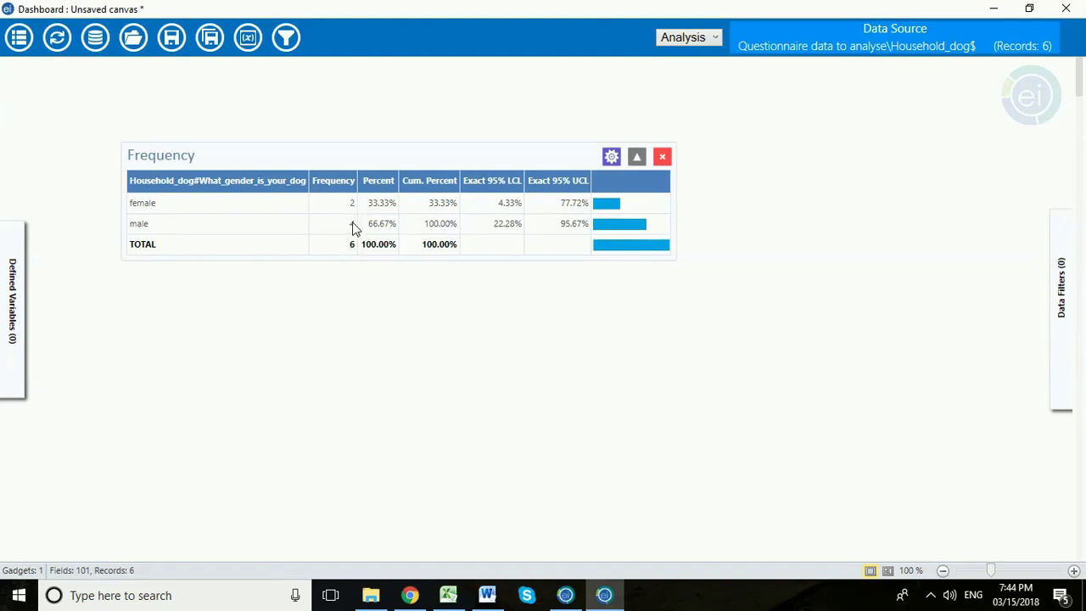
# Step: Add a second Frequency gadget with Is_your_dog_sterilised as the variable
pyautogui.rightClick(134, 331)
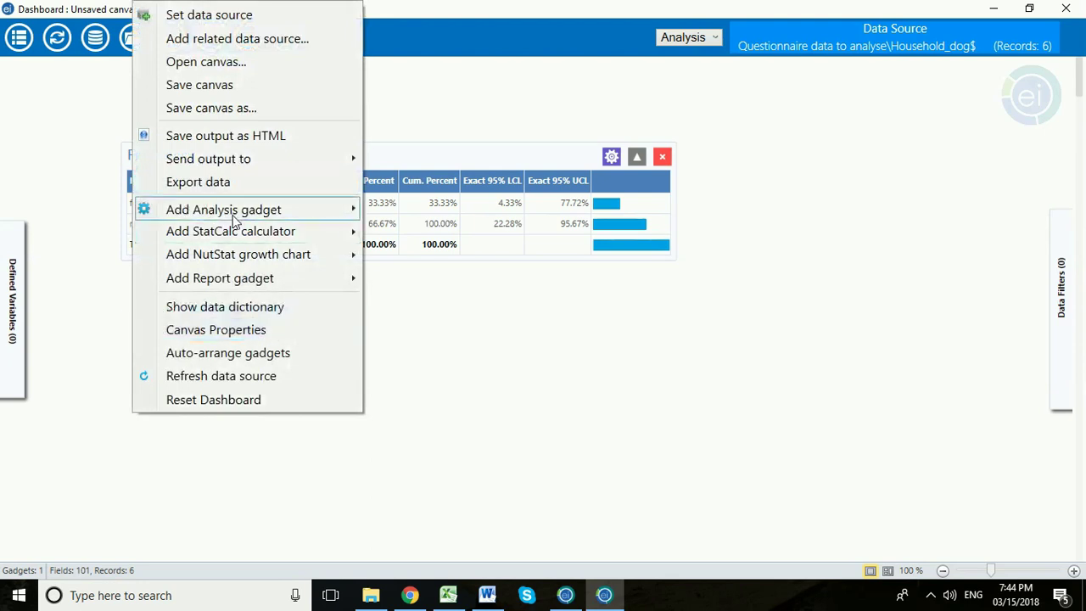
pyautogui.moveTo(254, 211)
pyautogui.click(389, 224)
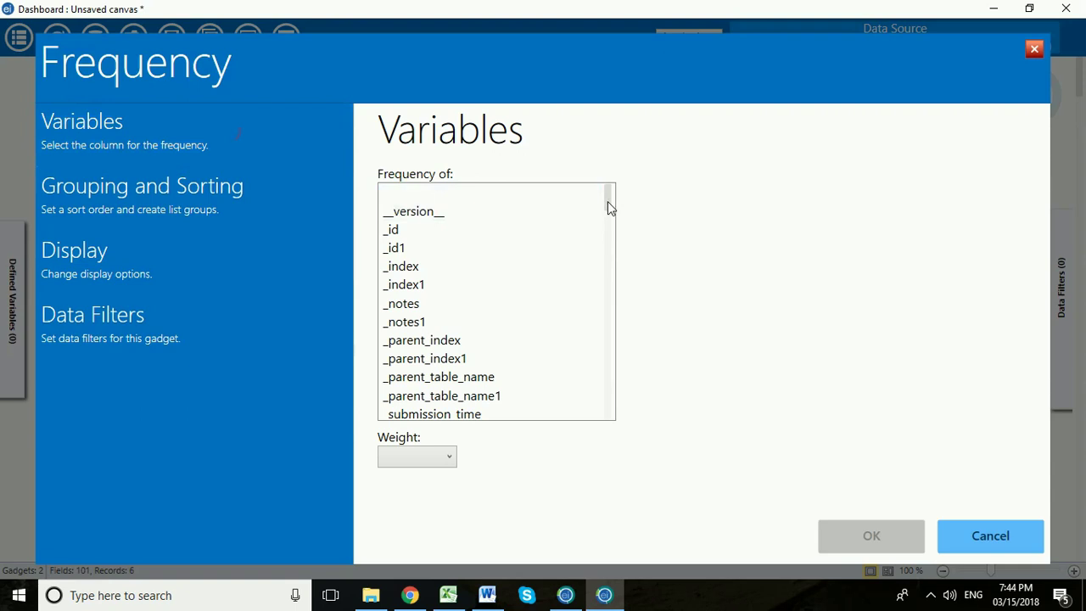
pyautogui.moveTo(607, 201); pyautogui.dragTo(658, 291)
pyautogui.scroll(-10, 679, 305)
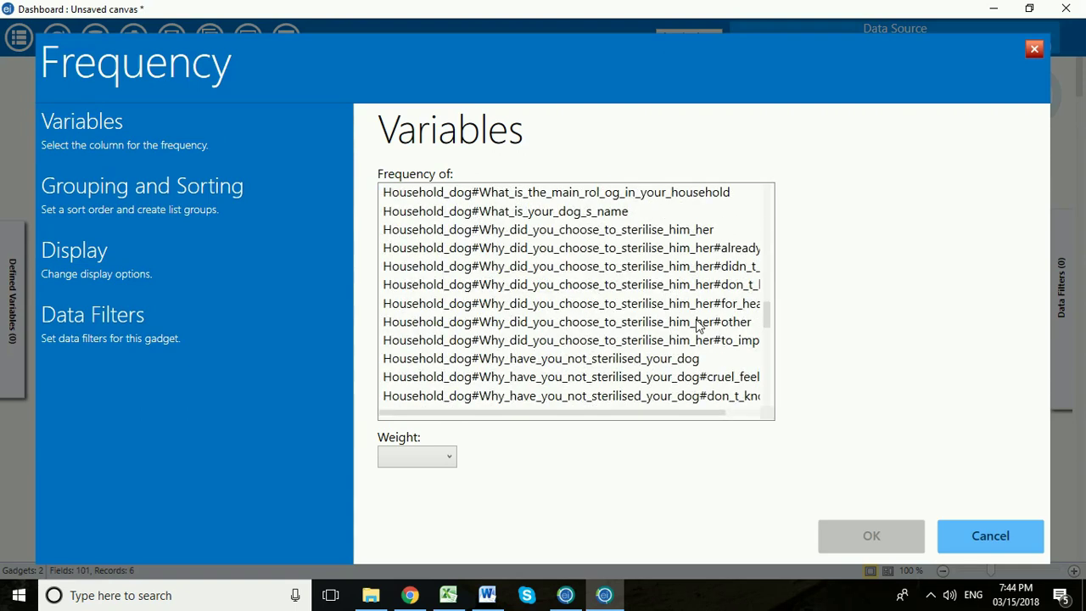
pyautogui.scroll(2, 558, 247)
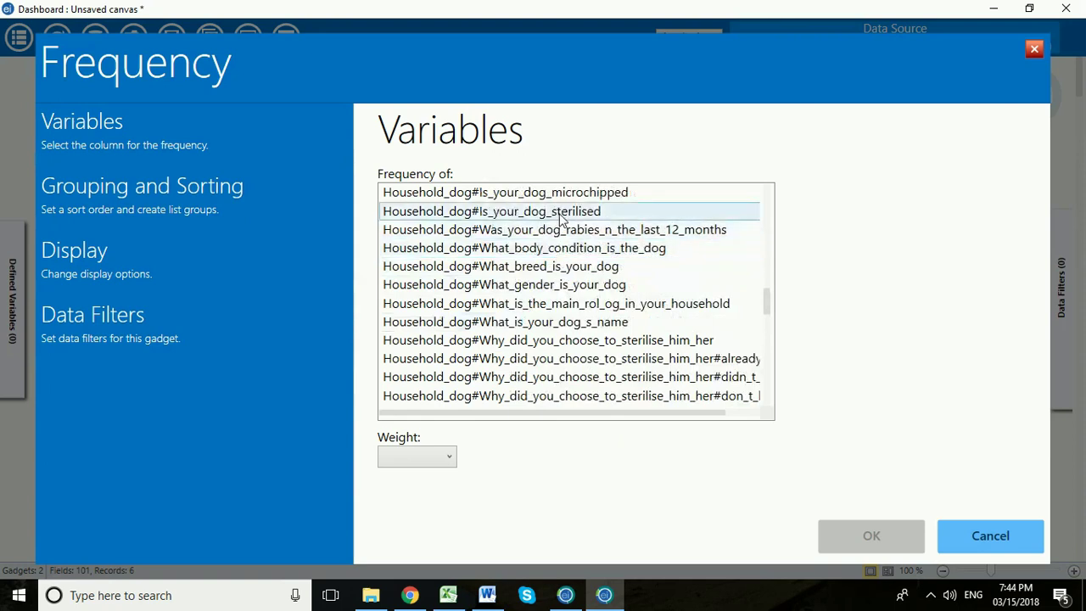
pyautogui.click(560, 217)
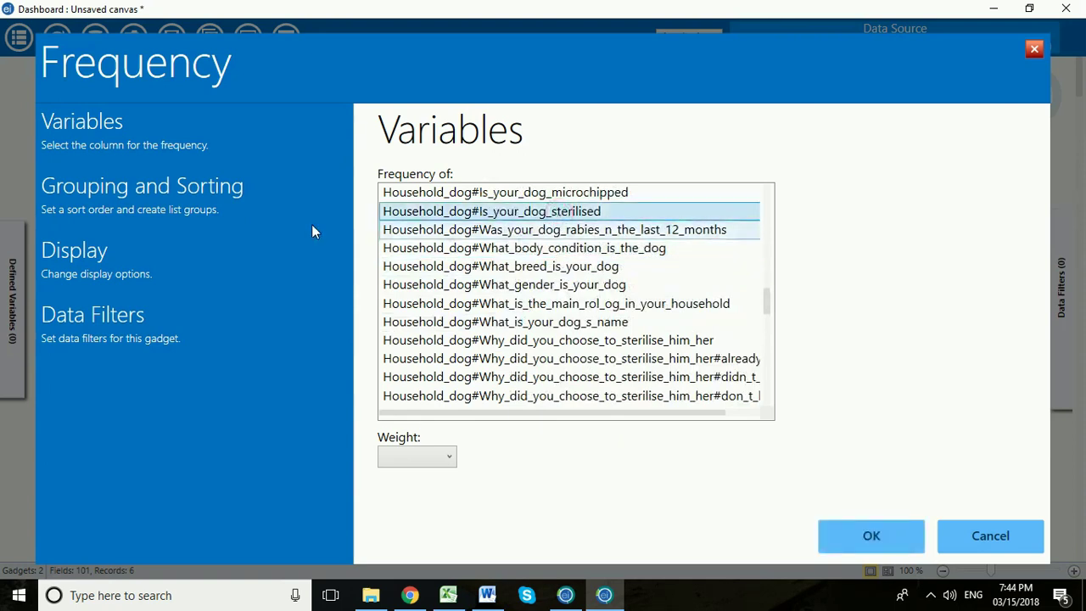
# Step: Stratify the sterilisation frequency by What_gender_is_your_dog and create the table
pyautogui.click(185, 194)
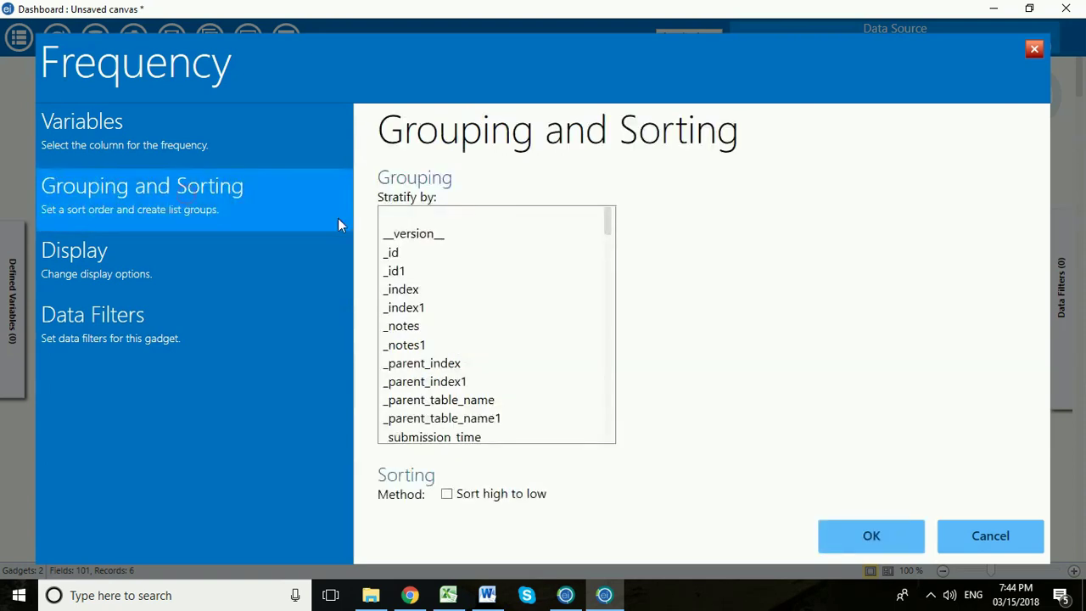
pyautogui.scroll(-15, 649, 347)
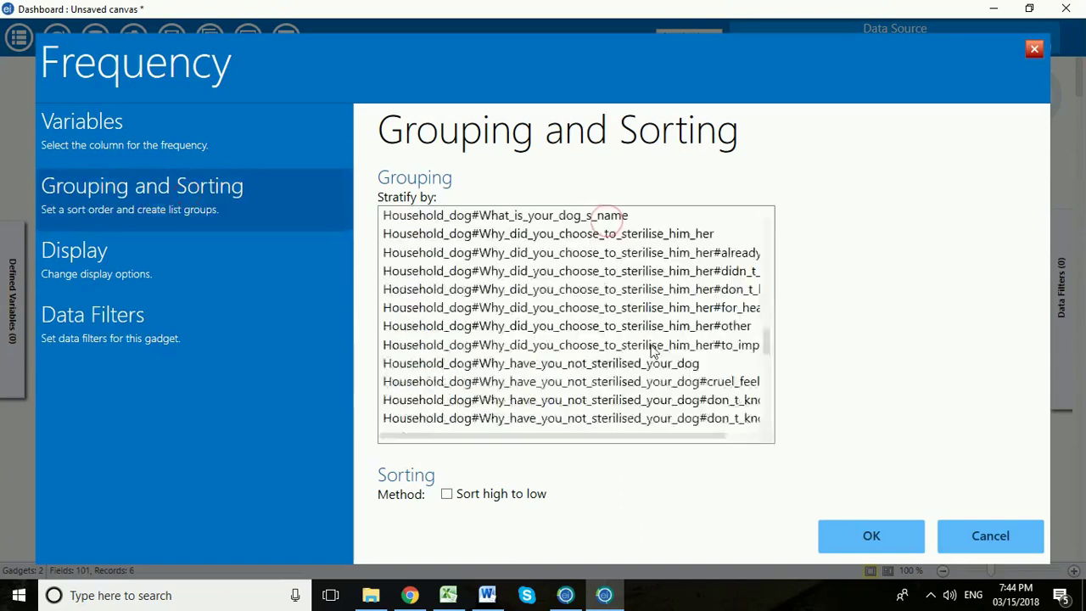
pyautogui.scroll(5, 670, 373)
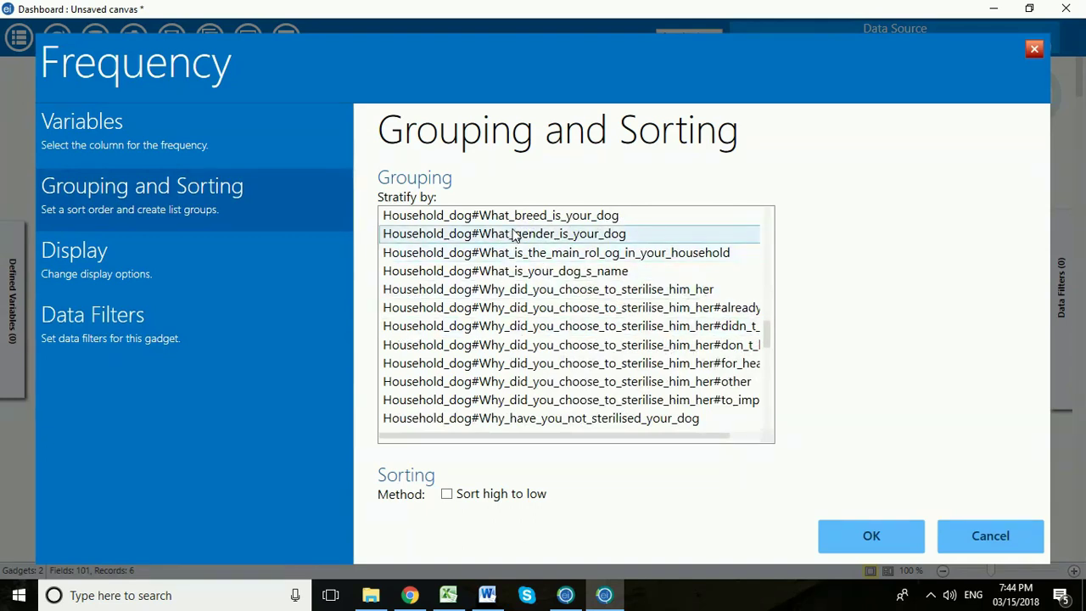
pyautogui.click(512, 234)
pyautogui.click(862, 539)
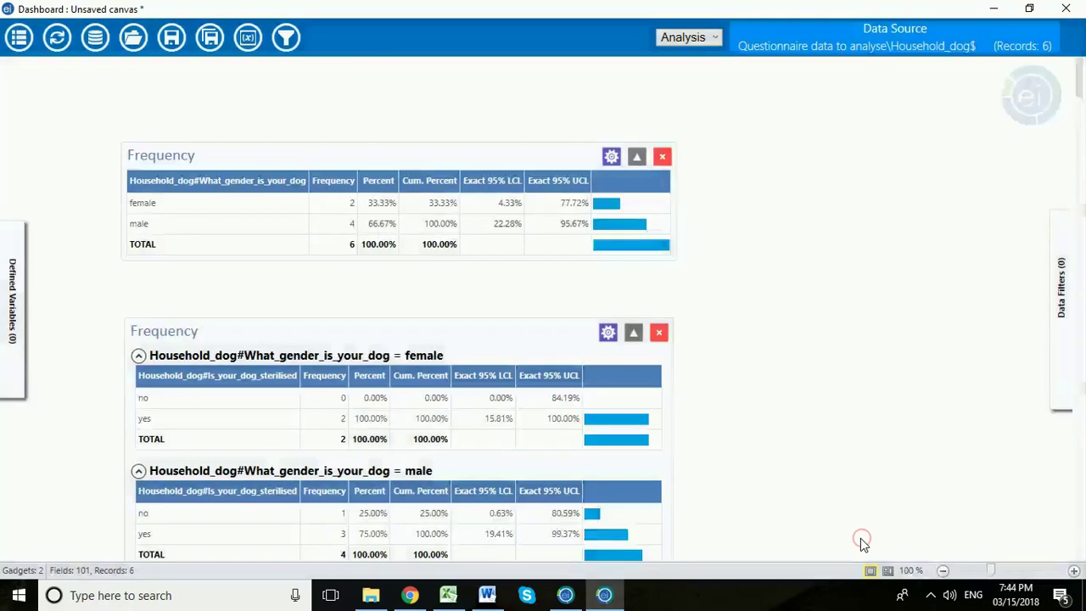
pyautogui.scroll(-3, 757, 341)
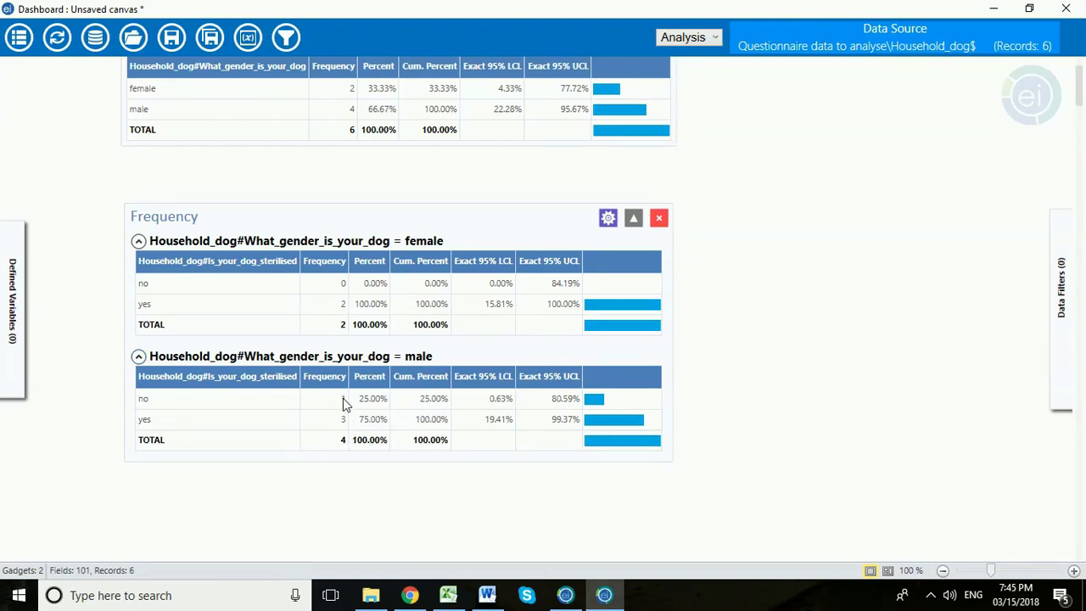
pyautogui.scroll(-1, 226, 483)
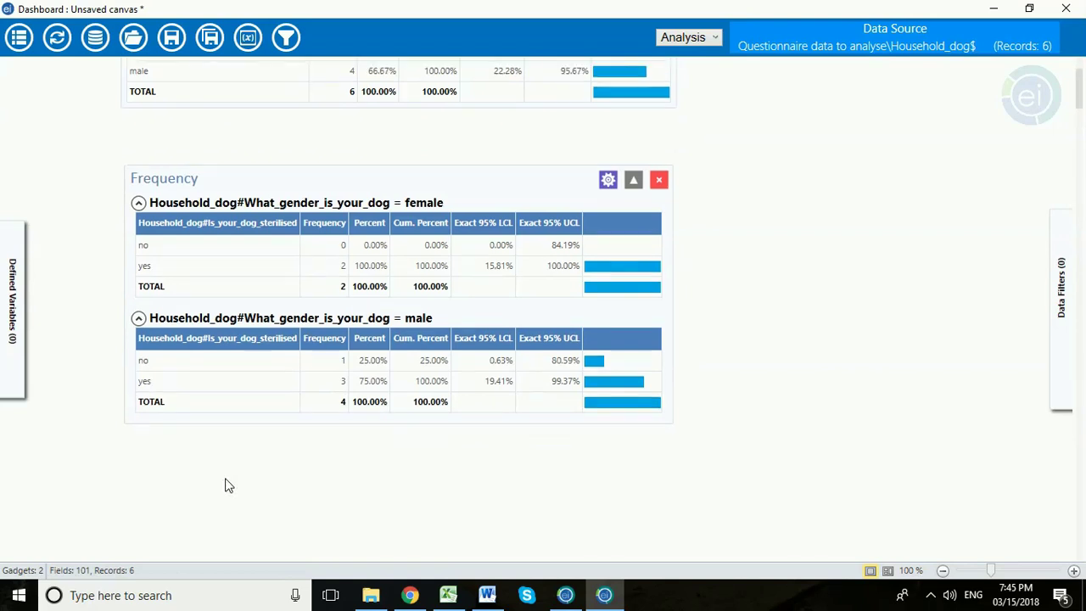
pyautogui.scroll(-1, 227, 484)
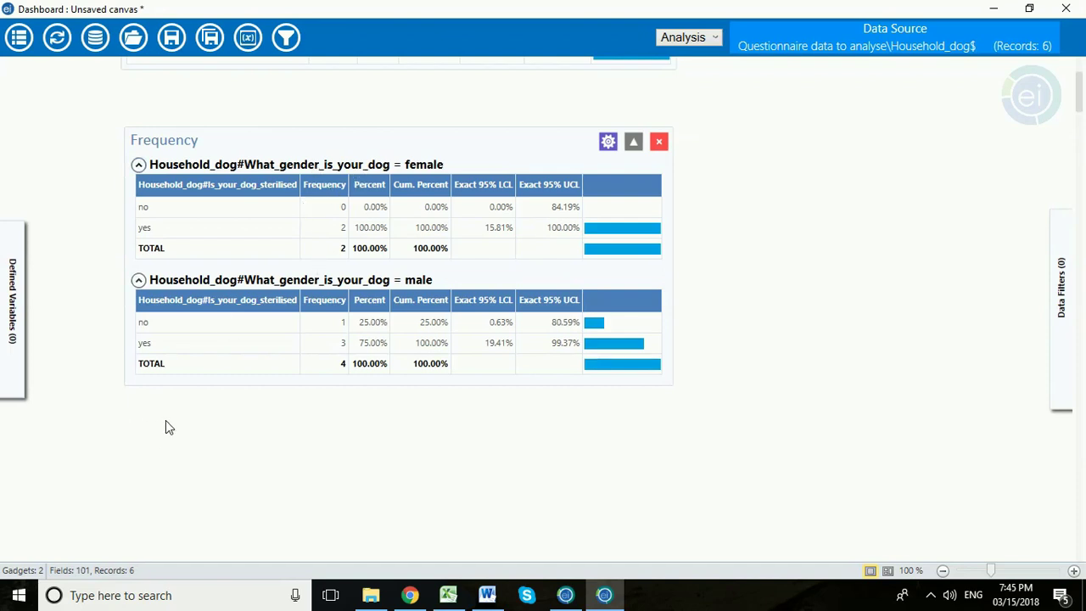
# Step: Add a third Frequency gadget with Household_dog#Is_your_dog_sterilised as the variable
pyautogui.rightClick(130, 436)
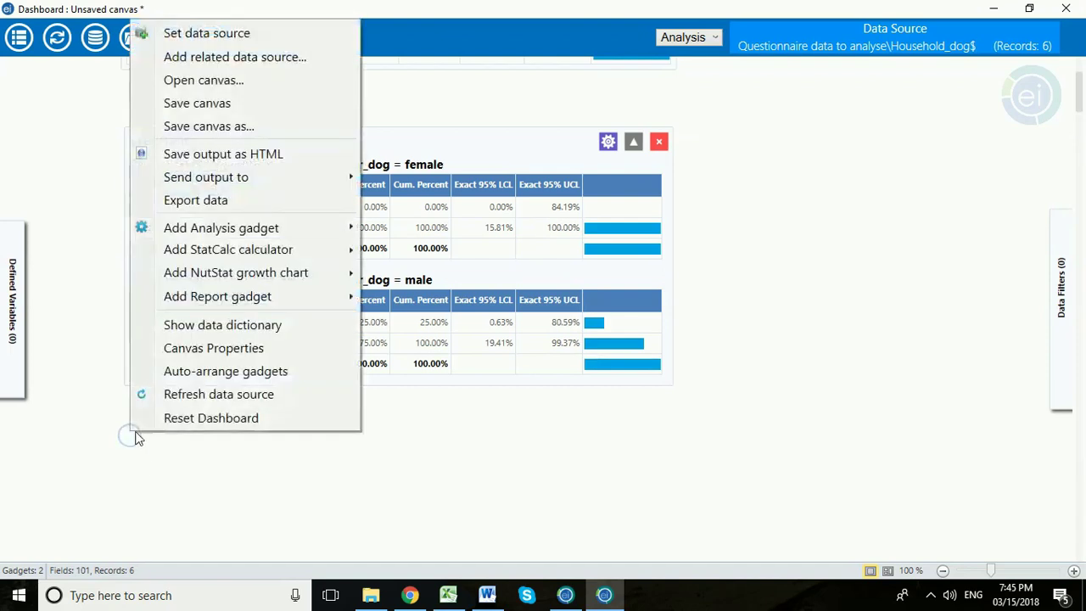
pyautogui.moveTo(261, 228)
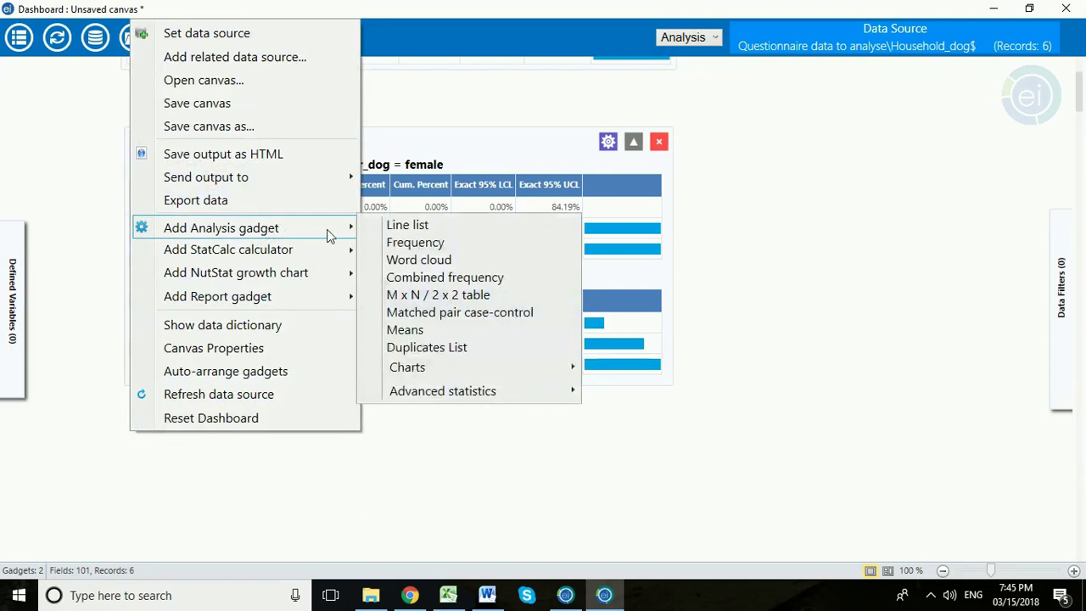
pyautogui.click(413, 243)
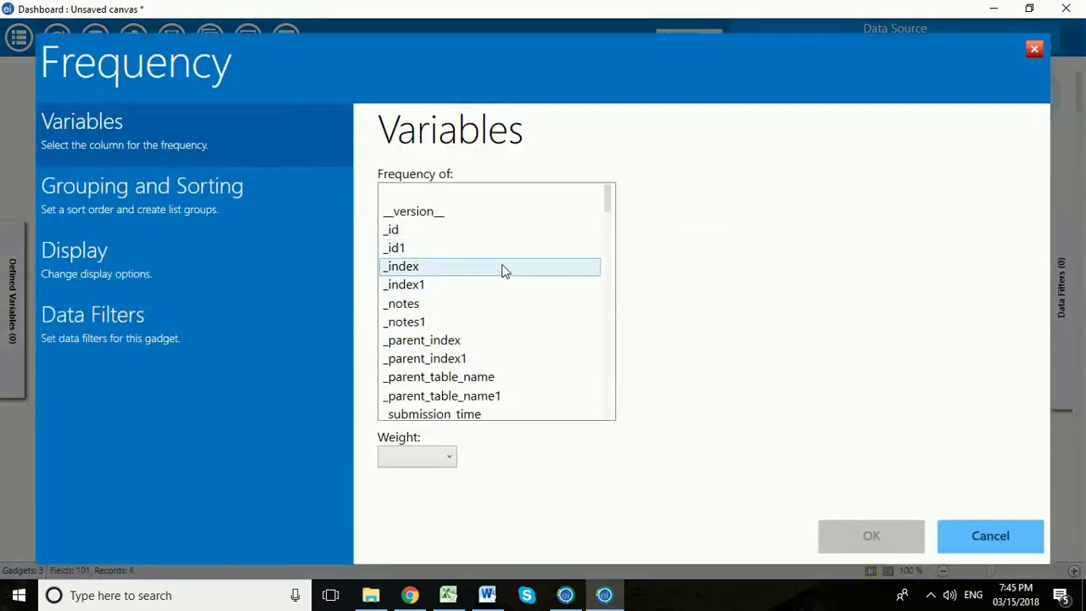
pyautogui.scroll(-10, 504, 268)
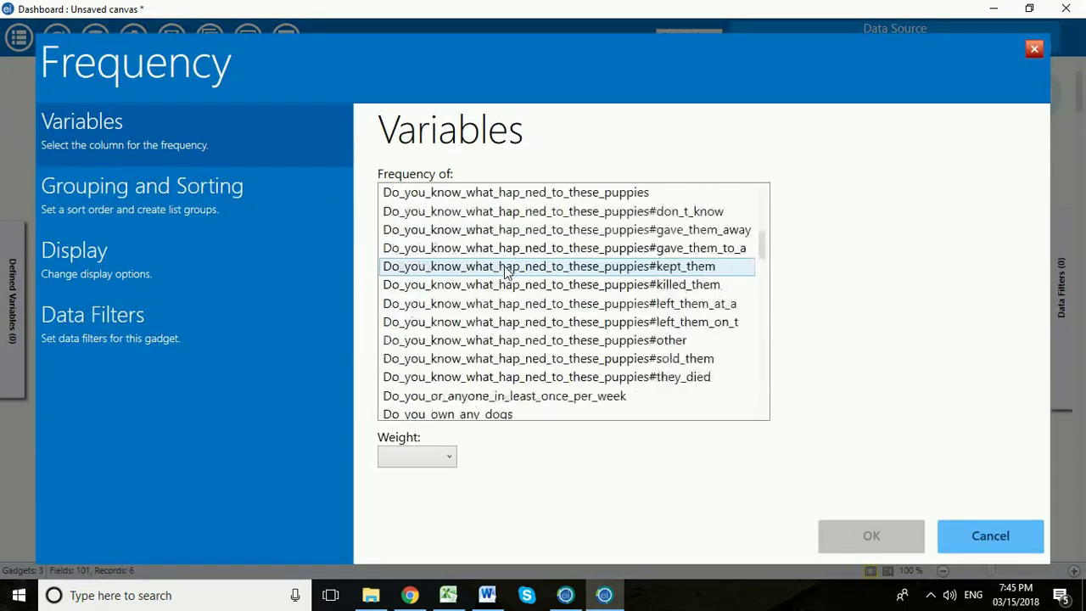
pyautogui.scroll(-3, 512, 271)
pyautogui.scroll(-1, 511, 272)
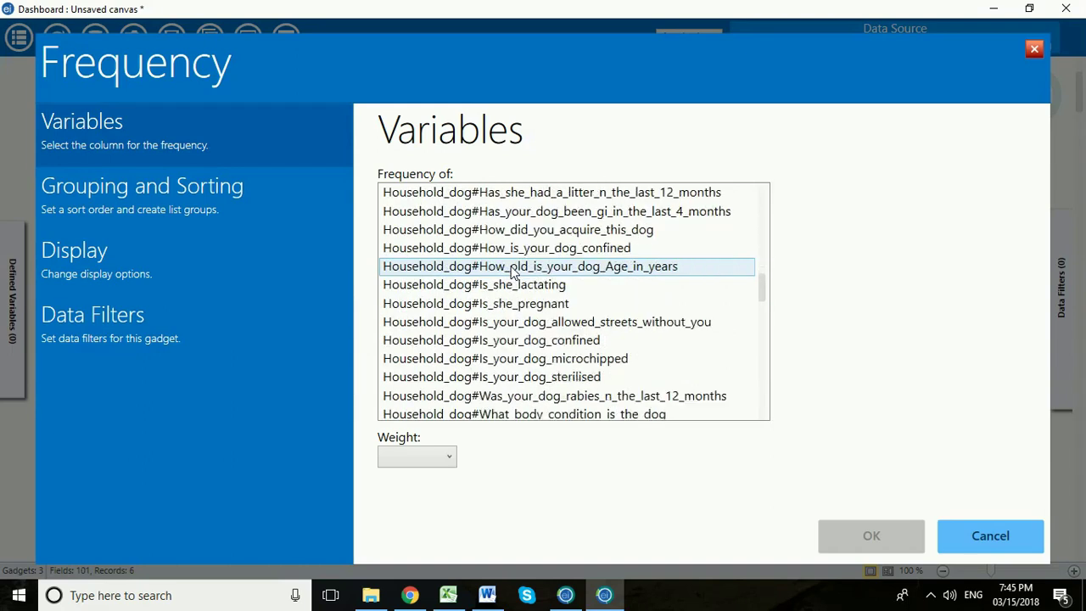
pyautogui.click(555, 381)
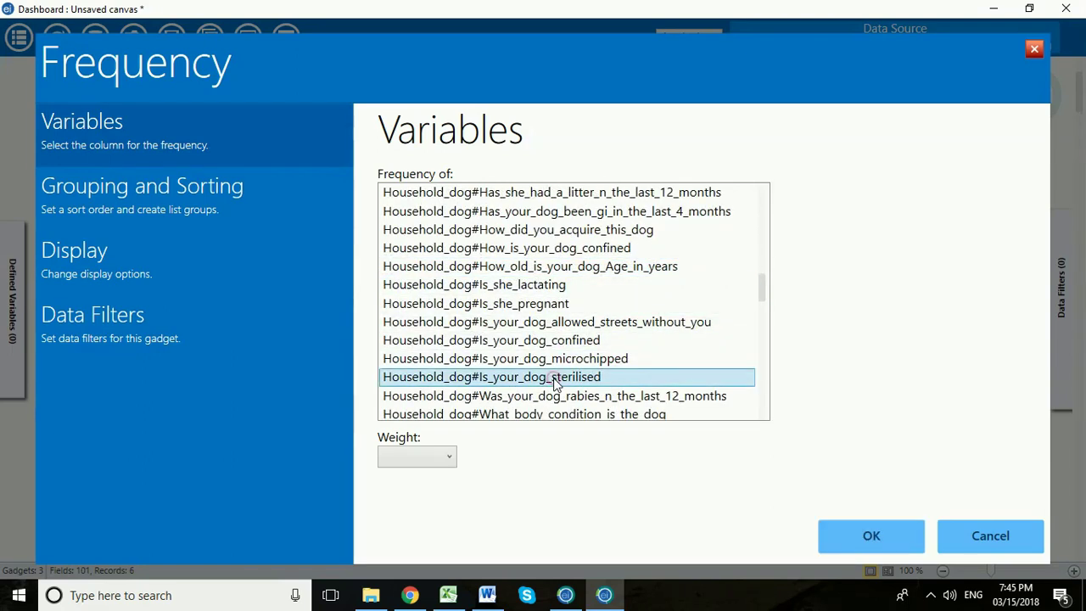
# Step: Stratify it by What_gender_is_the_r_spondent_don_t_ask under Grouping and Sorting and confirm
pyautogui.click(150, 195)
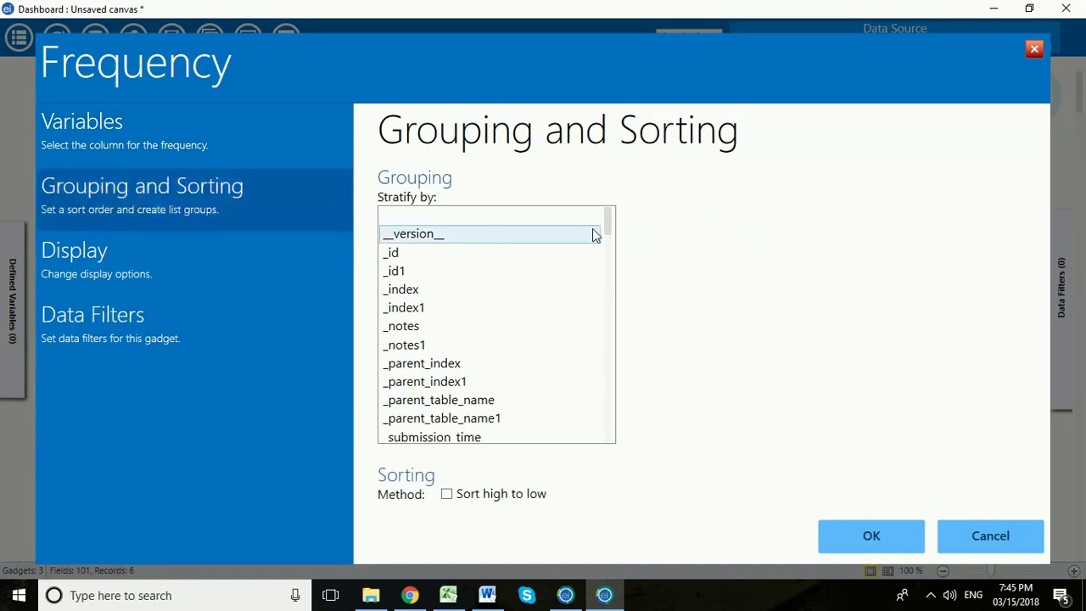
pyautogui.scroll(-2, 526, 282)
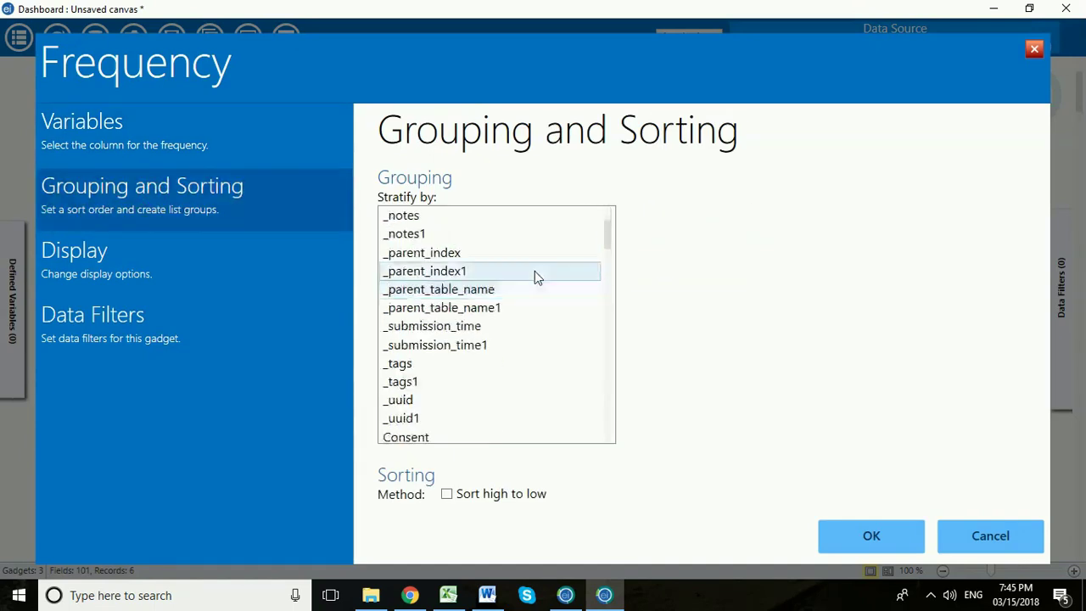
pyautogui.click(606, 232)
pyautogui.scroll(-10, 605, 281)
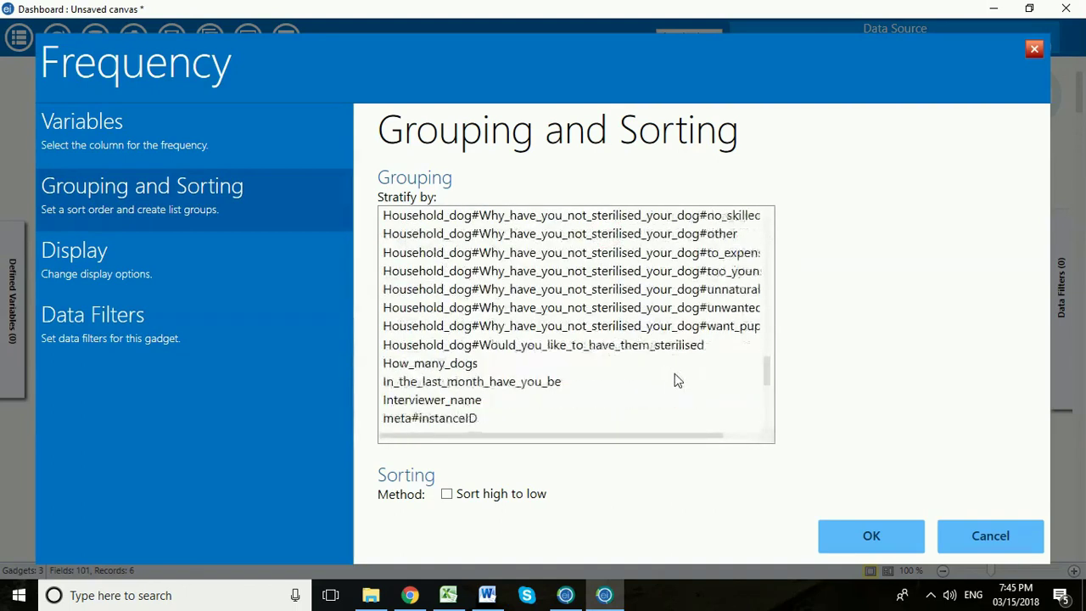
pyautogui.click(504, 382)
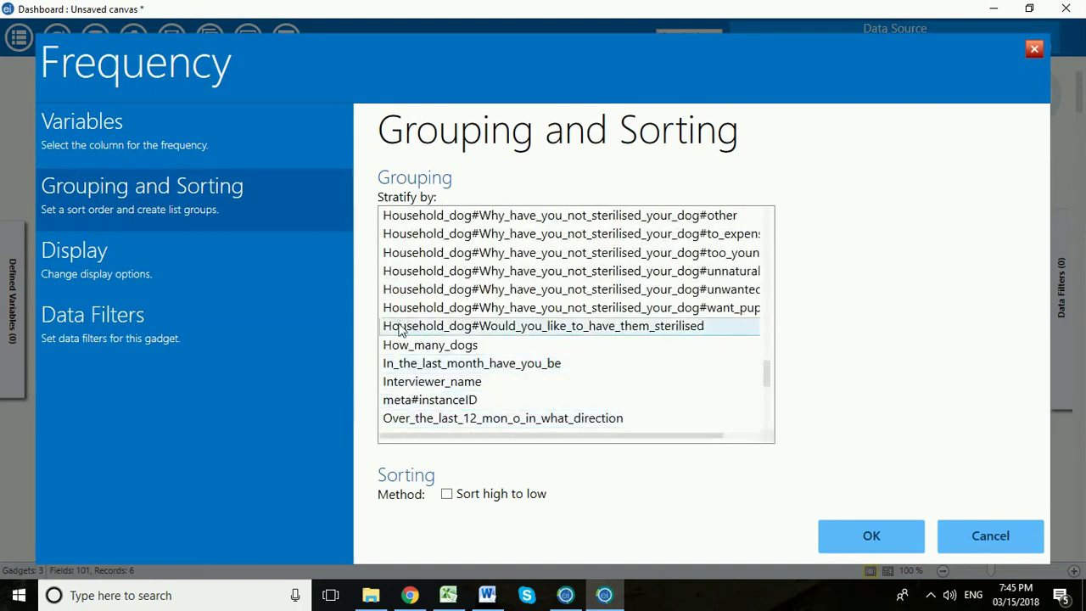
pyautogui.scroll(-1, 604, 384)
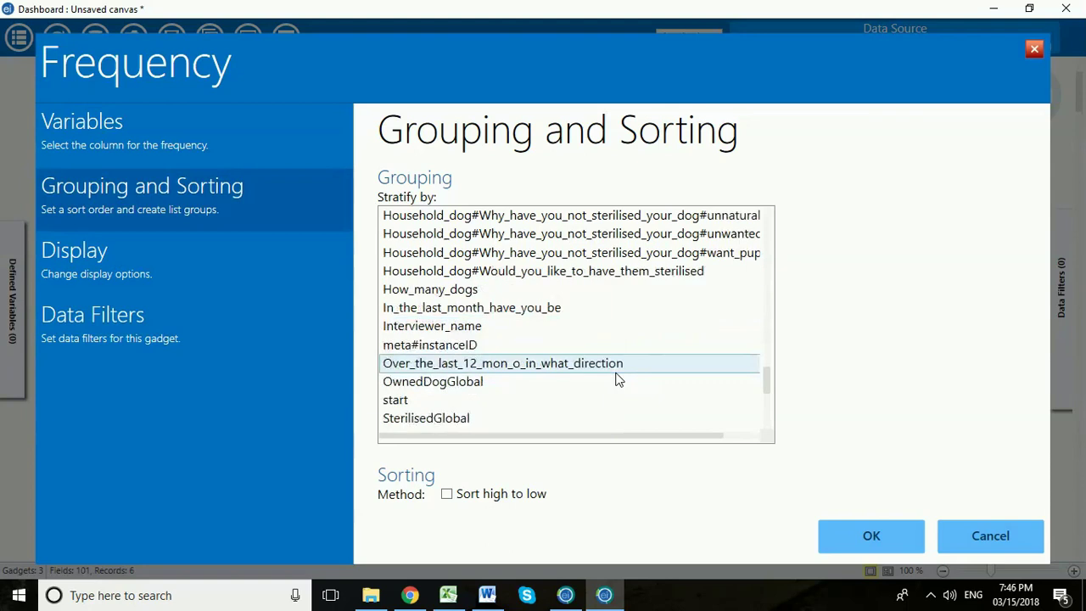
pyautogui.scroll(-3, 618, 380)
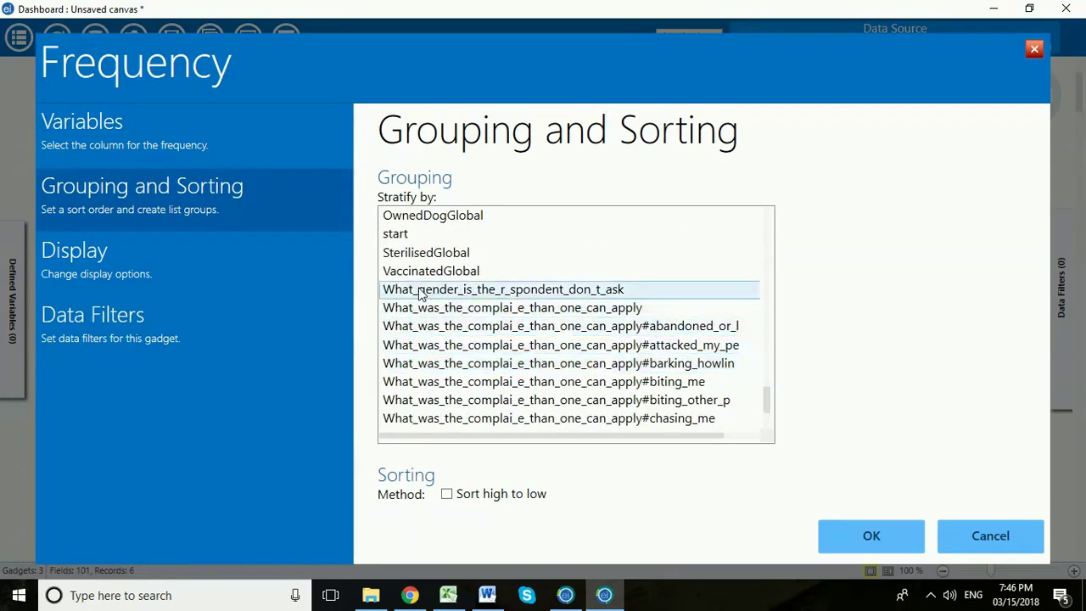
pyautogui.click(464, 291)
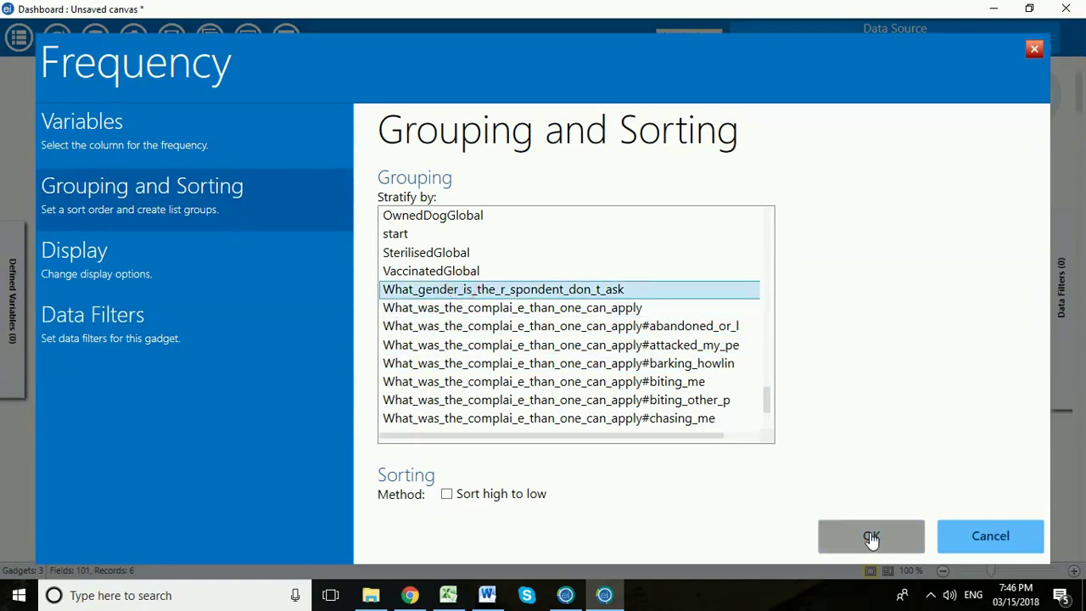
pyautogui.click(871, 538)
# Step: Scroll to the respondent-gender table: female respondents' dogs 5 of 5 sterilised, male respondent's not
pyautogui.scroll(-7, 806, 398)
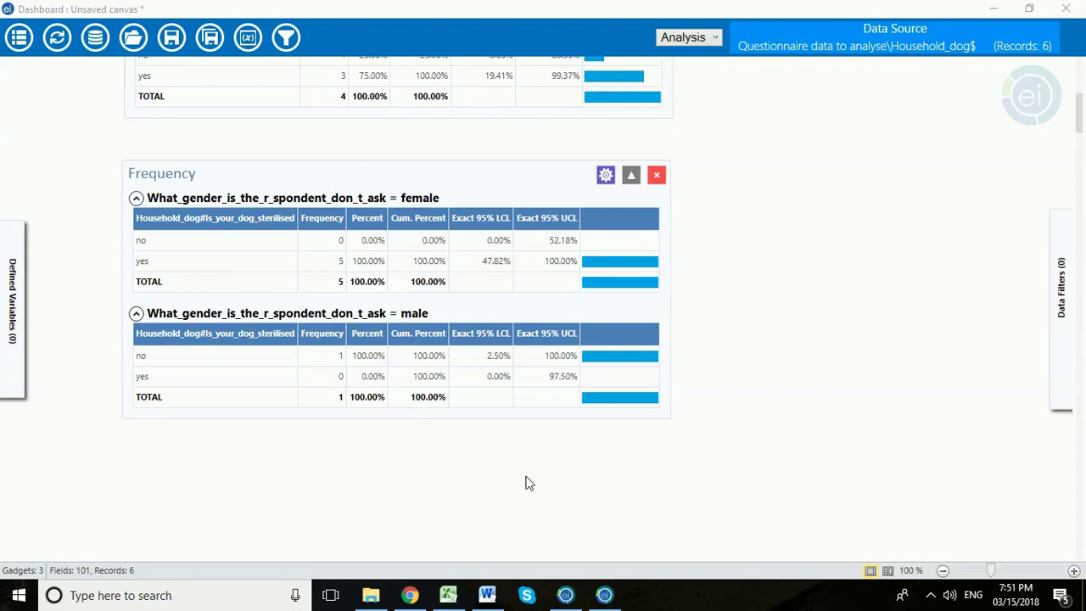
pyautogui.rightClick(133, 449)
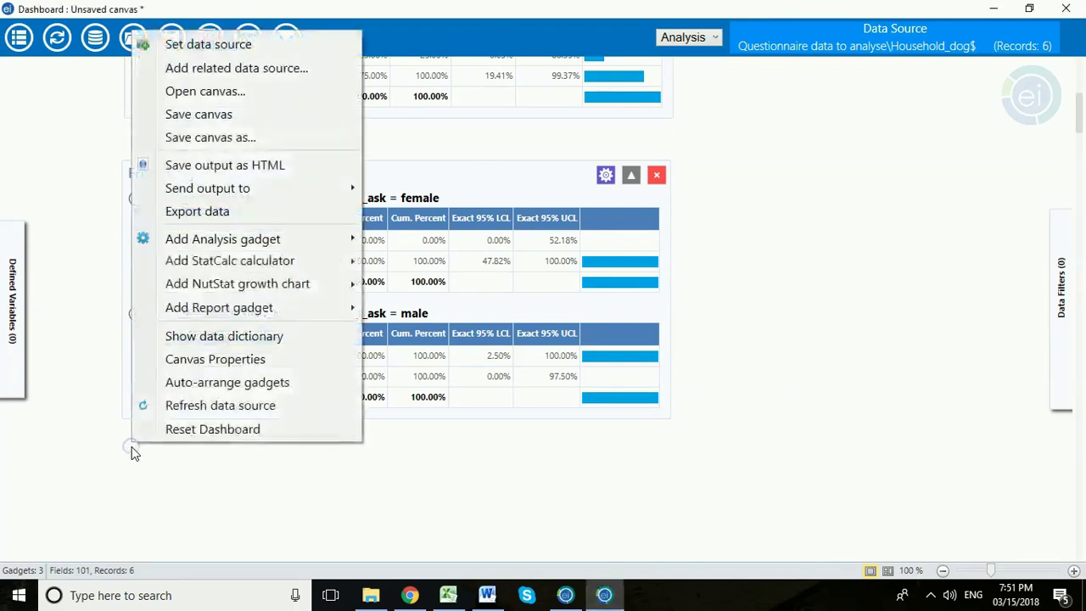
pyautogui.moveTo(290, 241)
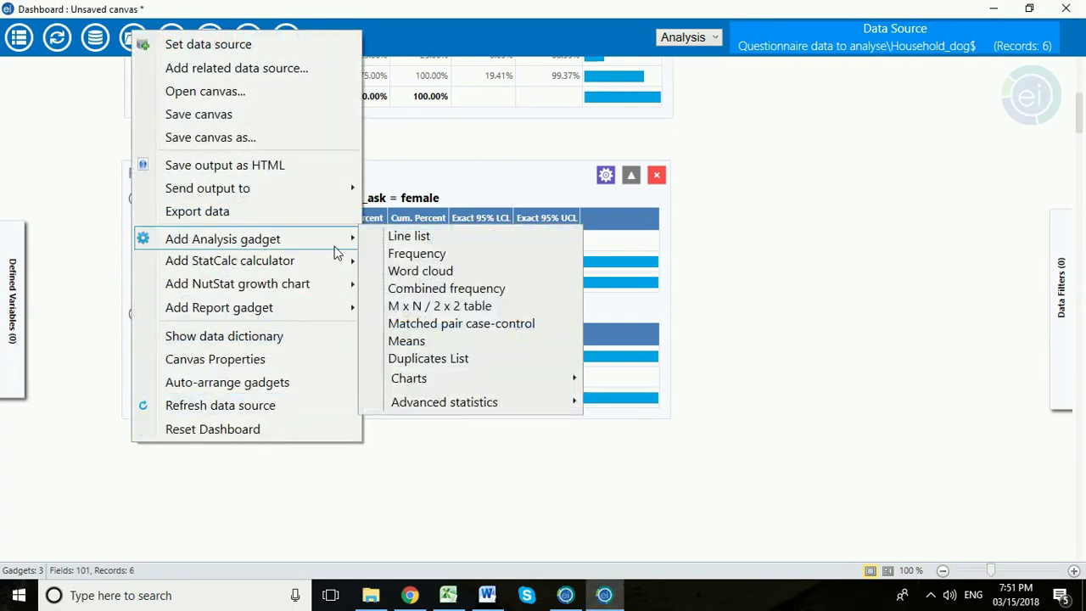
pyautogui.moveTo(490, 382)
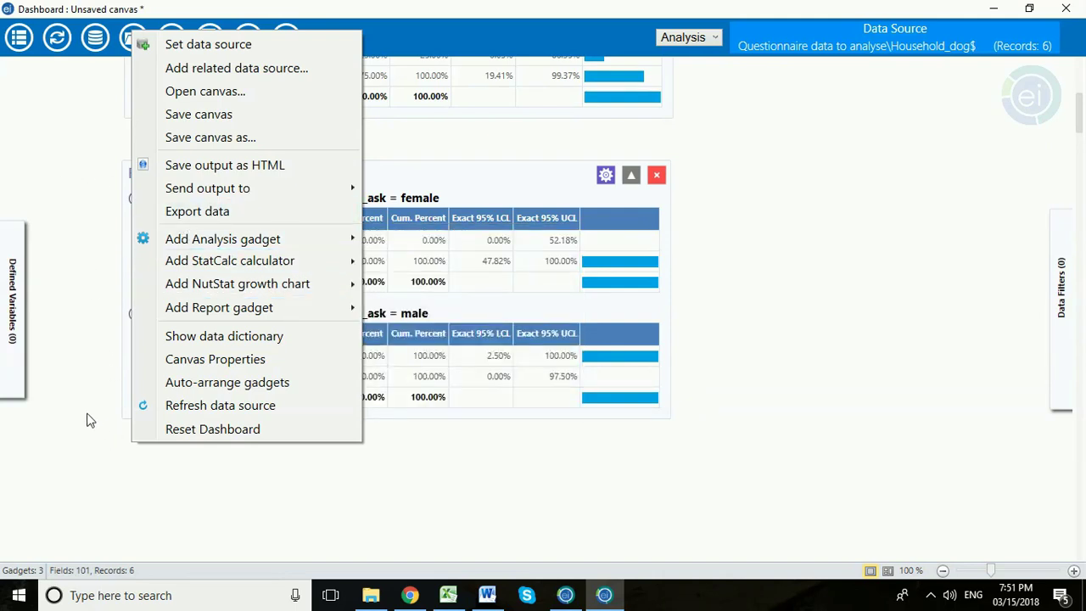
pyautogui.click(49, 127)
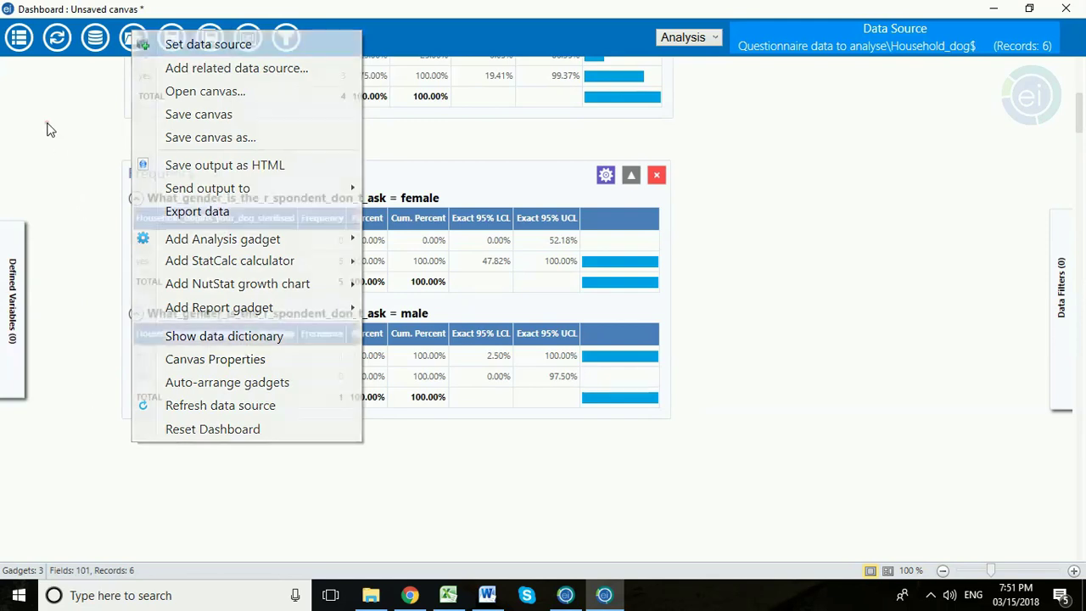
# Step: Save the canvas as 'Household dog analysis' using Options > Save canvas as
pyautogui.click(18, 40)
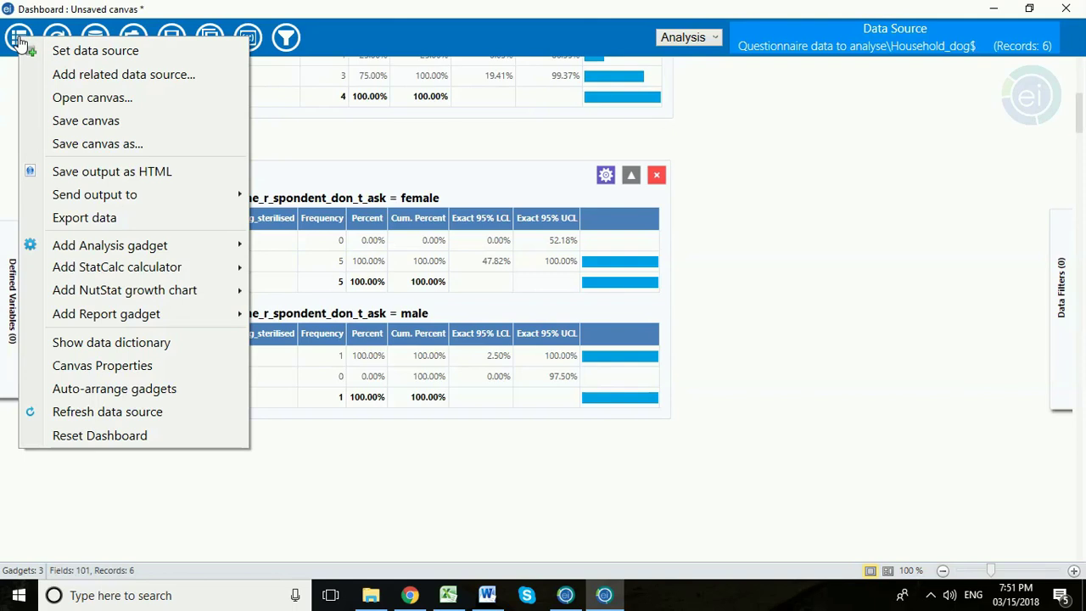
pyautogui.click(103, 146)
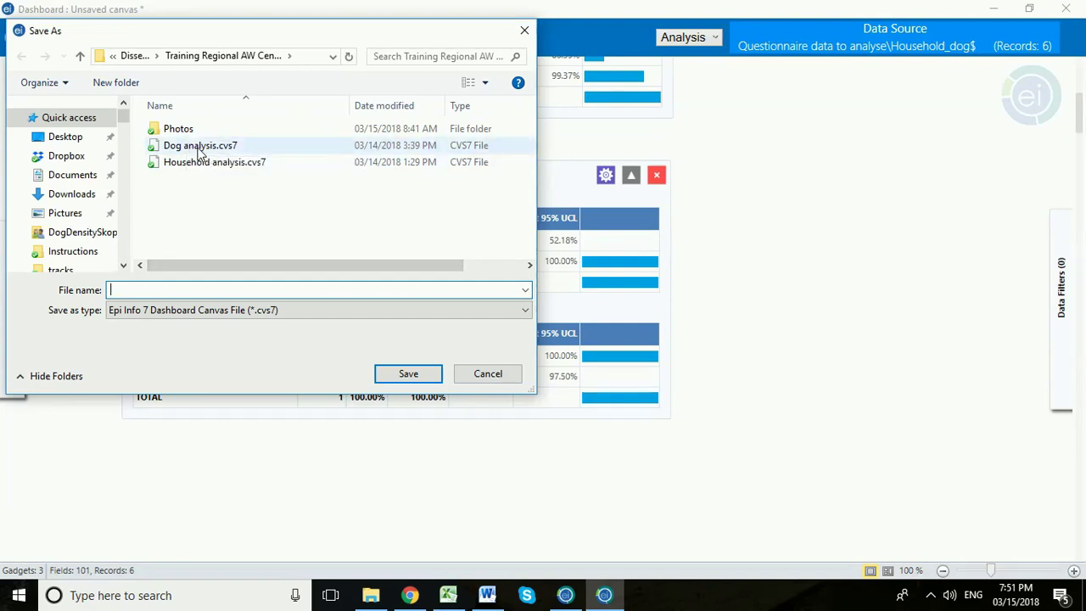
pyautogui.write('House')
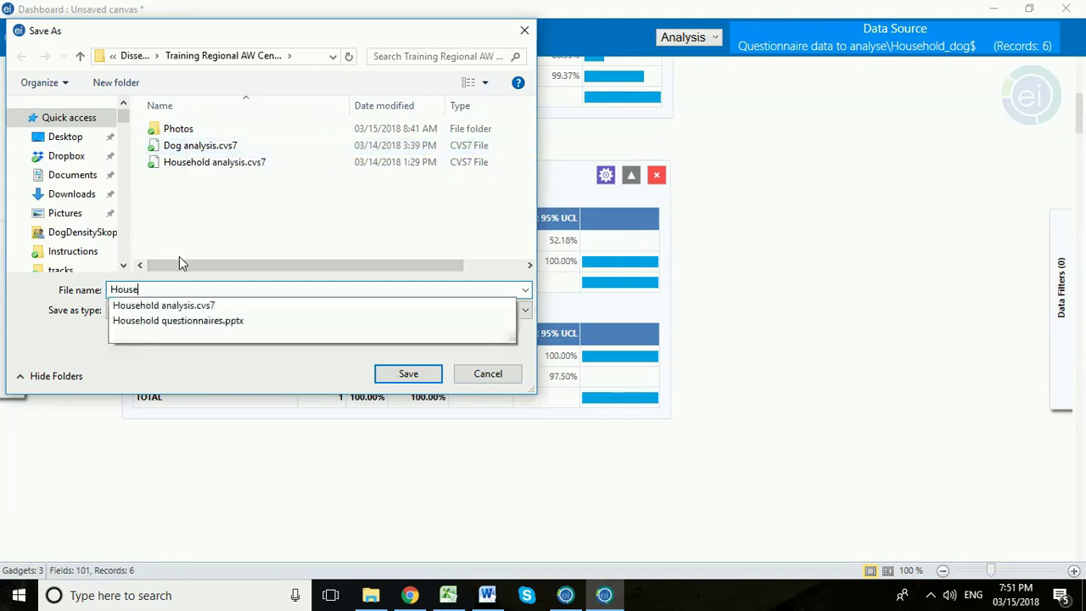
pyautogui.write('hold dog analysis')
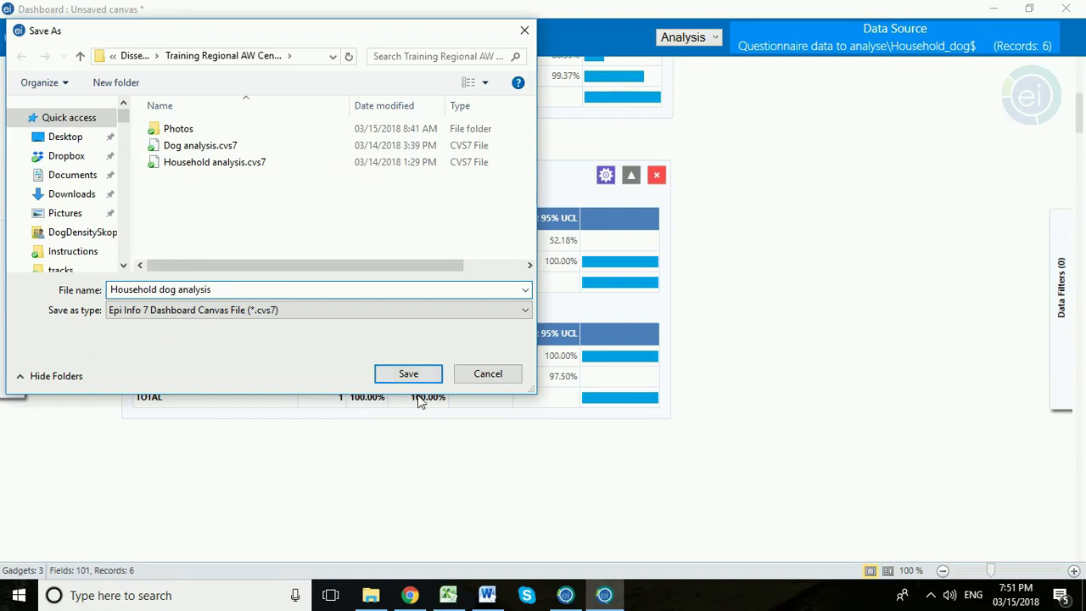
pyautogui.click(408, 374)
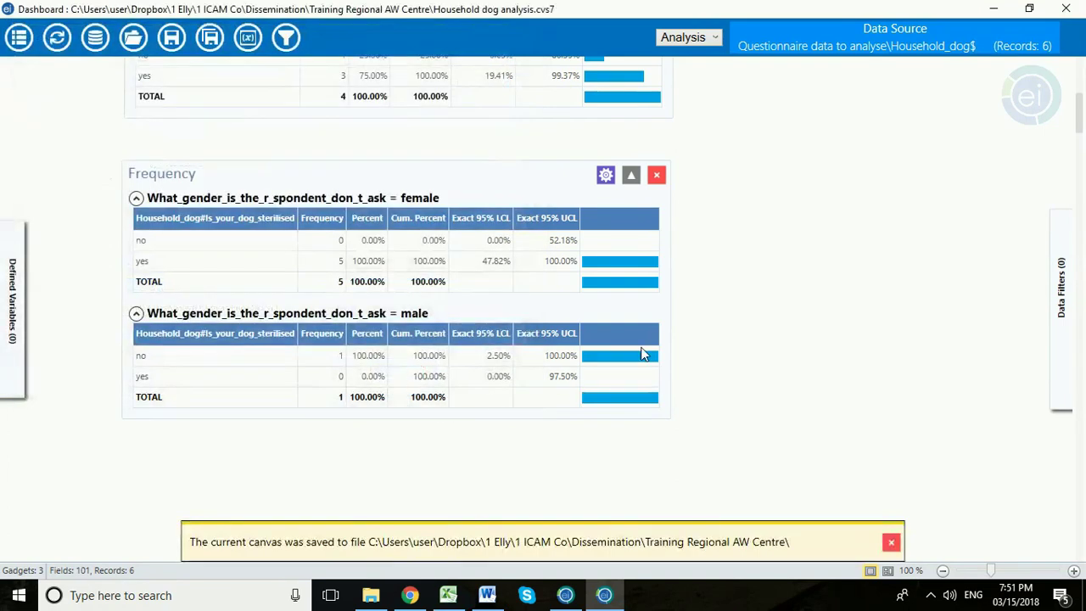
# Step: Restart the Dashboard and reopen the saved canvas 'Household dog analysis.cvs7' with its three frequency tables
pyautogui.click(1067, 10)
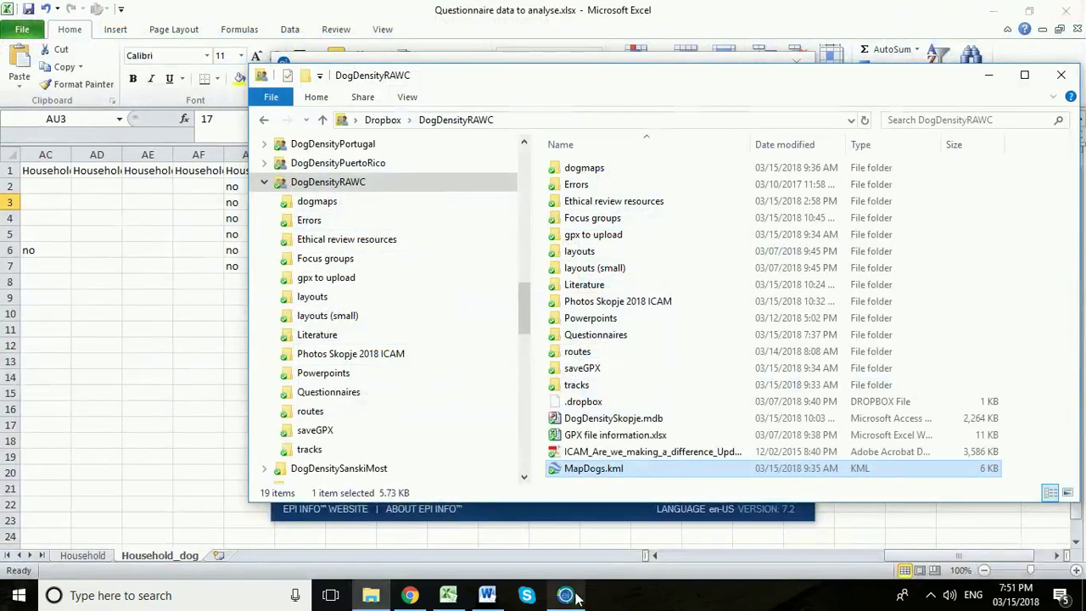
pyautogui.click(560, 514)
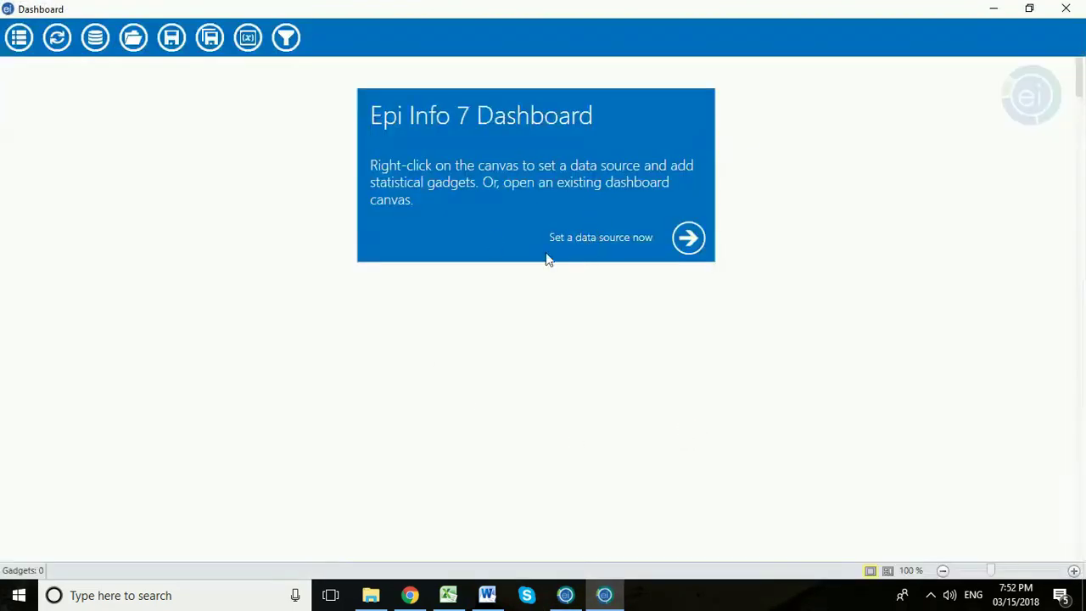
pyautogui.click(19, 39)
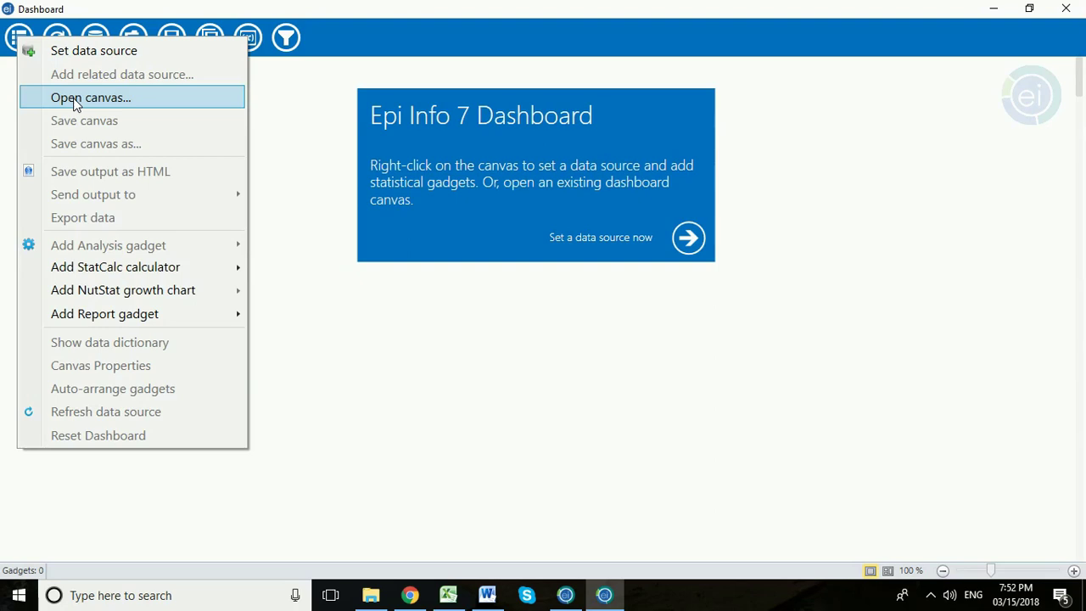
pyautogui.click(72, 97)
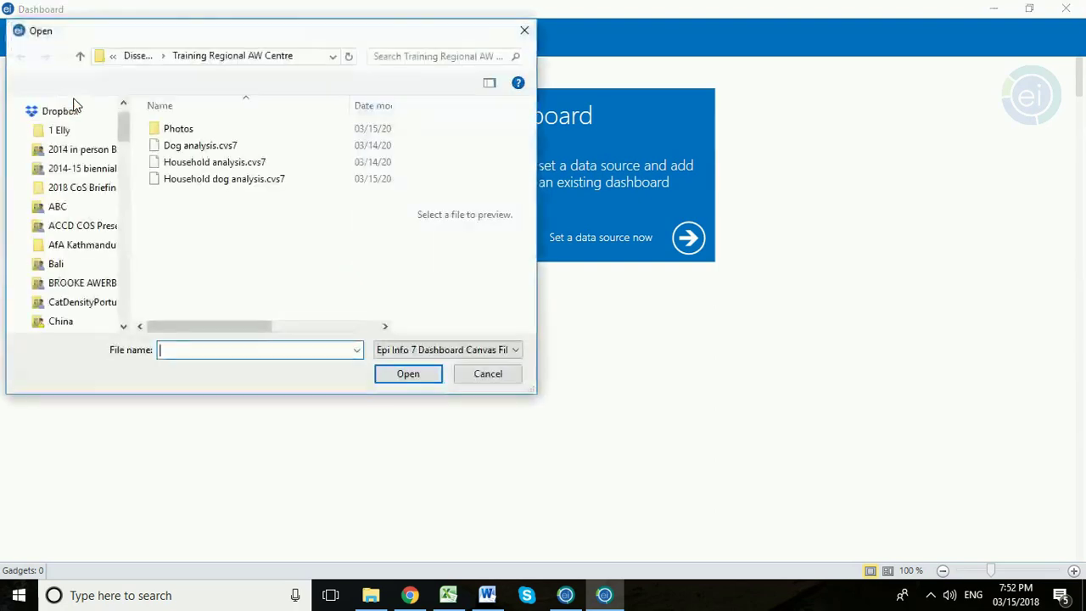
pyautogui.click(246, 184)
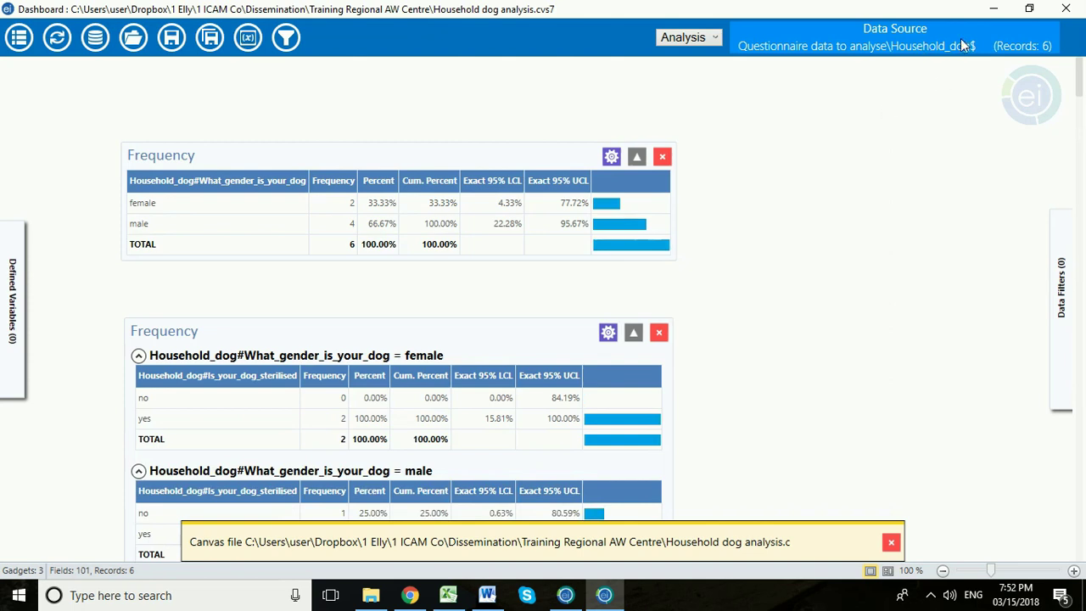
pyautogui.scroll(-1, 738, 181)
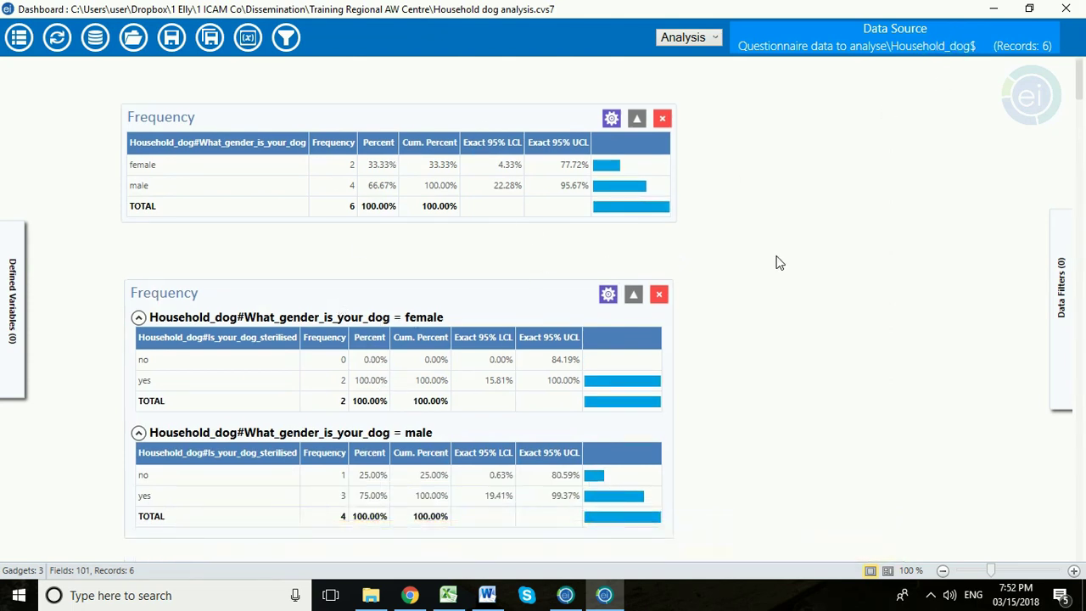
pyautogui.scroll(-8, 778, 263)
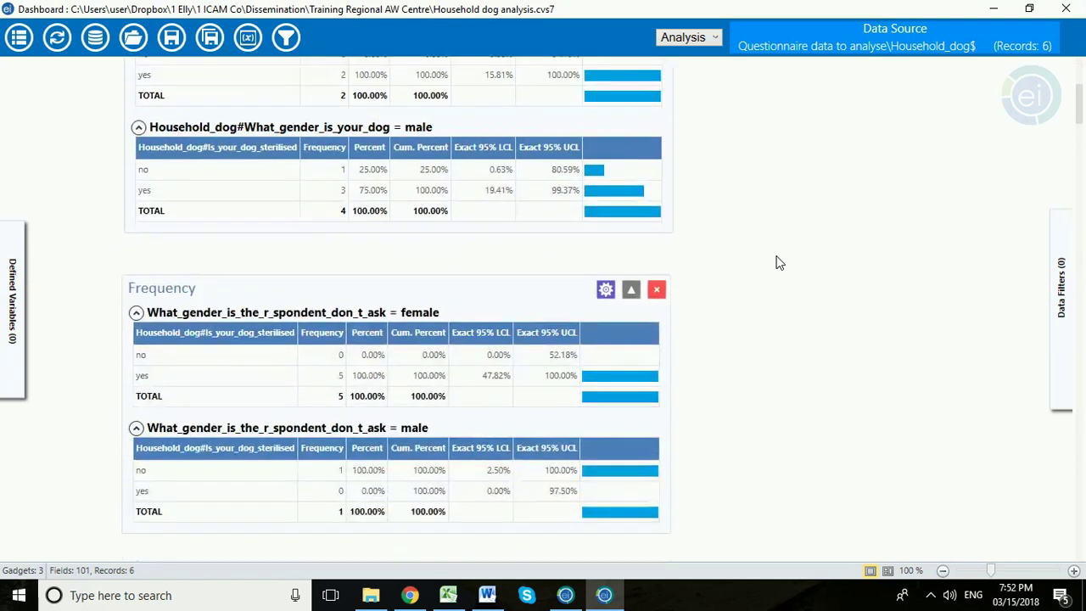
pyautogui.scroll(-1, 779, 263)
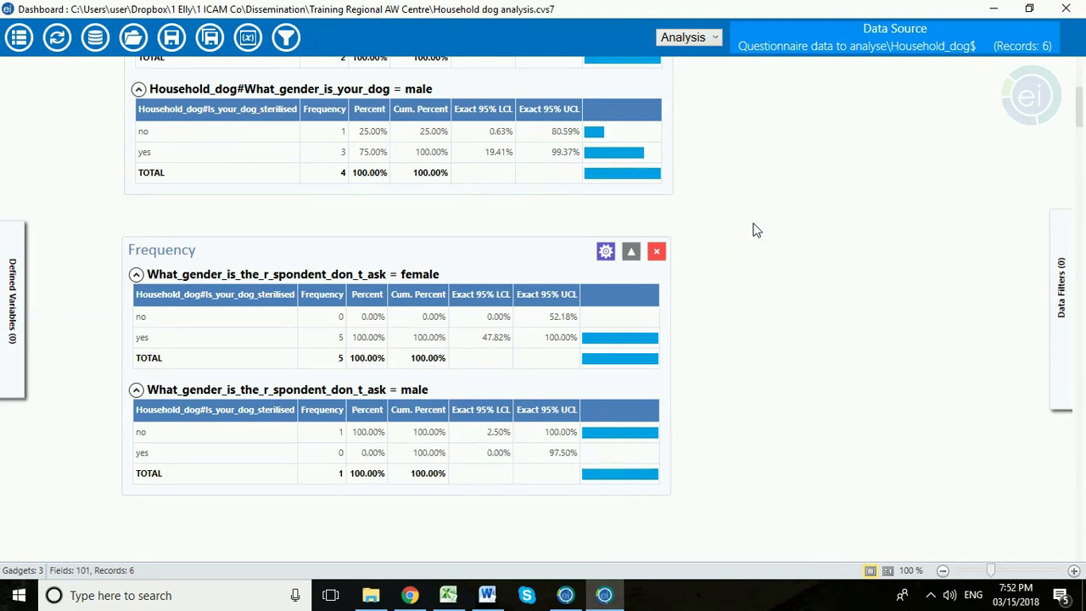
pyautogui.scroll(-1, 758, 229)
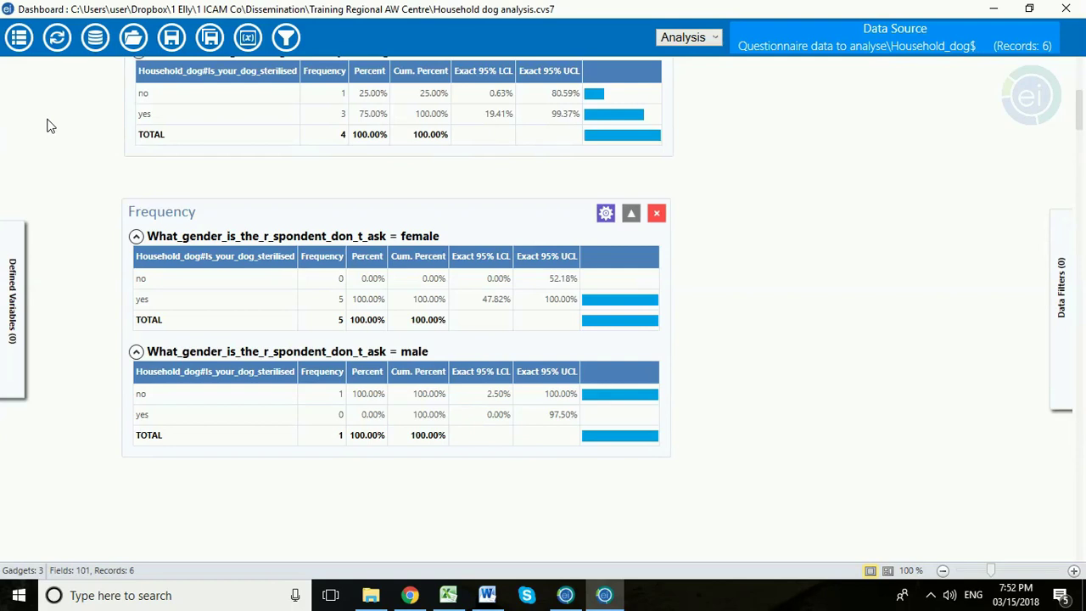
pyautogui.click(17, 41)
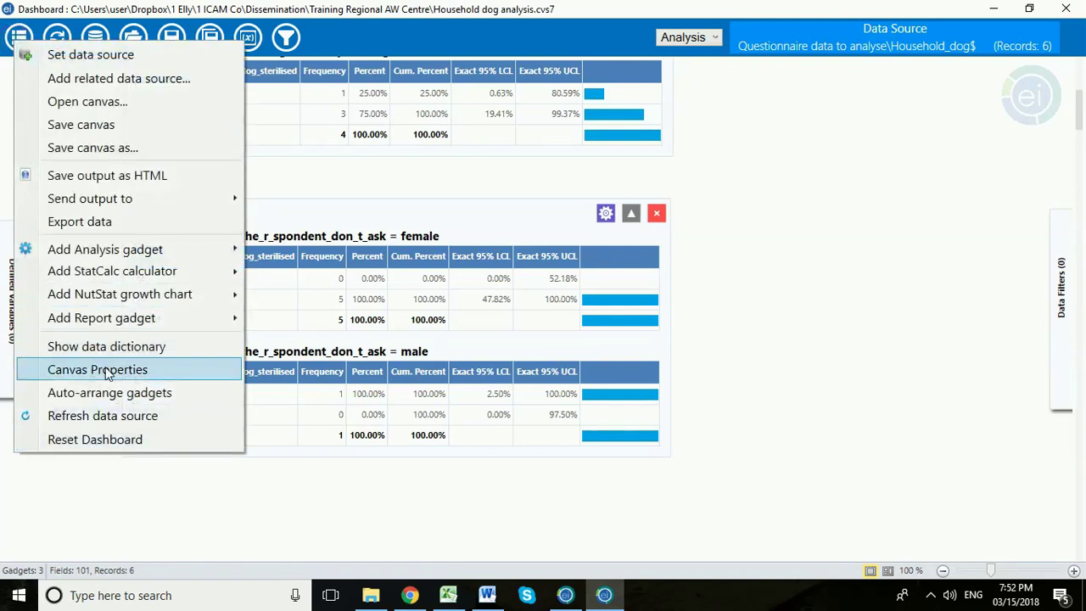
pyautogui.click(105, 368)
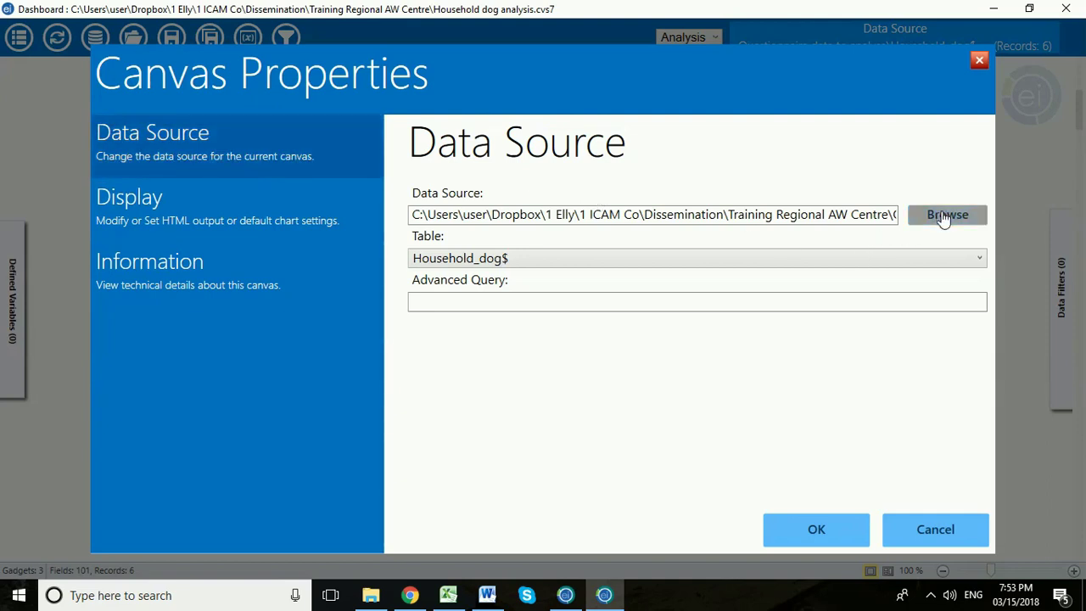
pyautogui.click(933, 528)
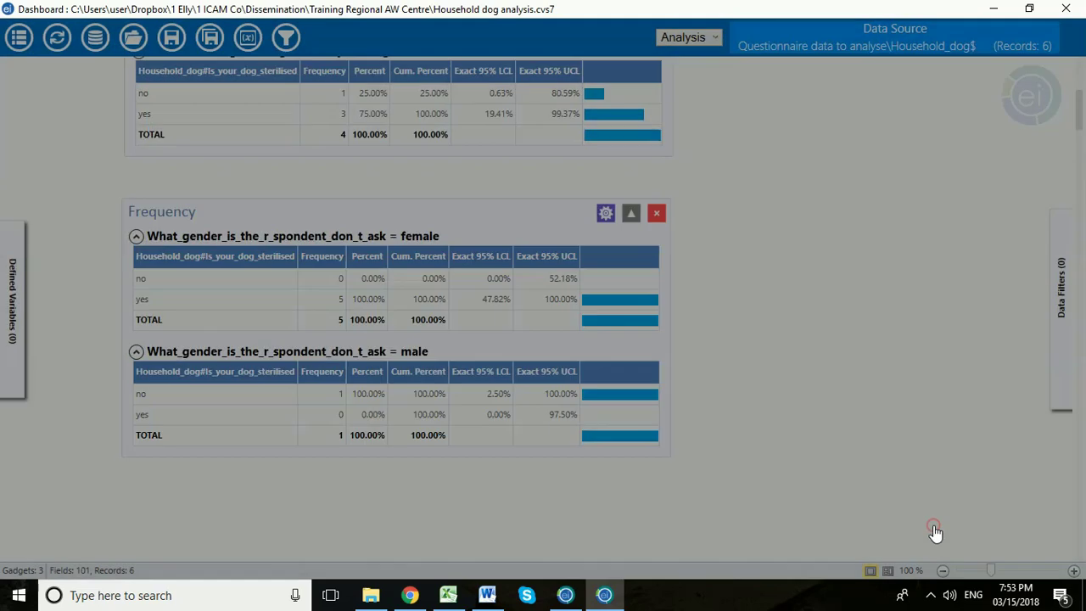